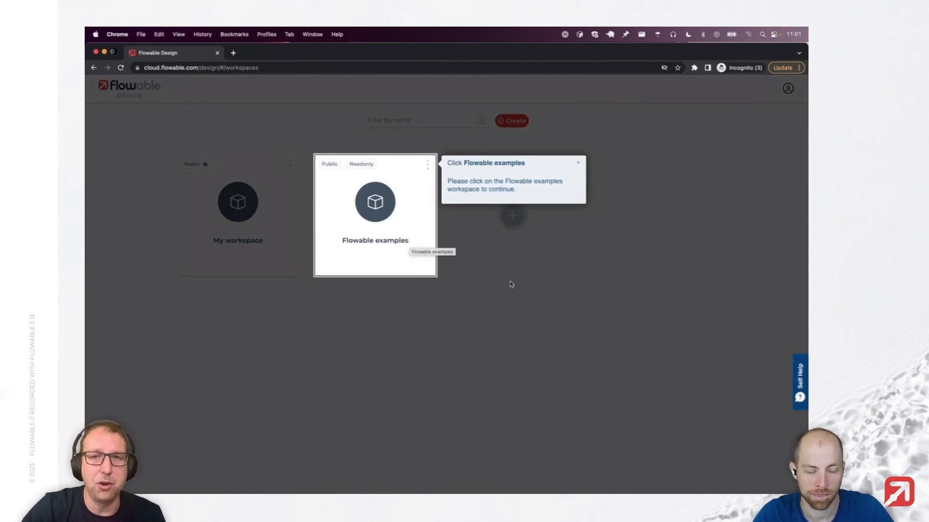
Open the Approval Case model of the Approval Case app in the Flowable examples workspace
{"action": "left_click", "coordinate": [394, 229]}
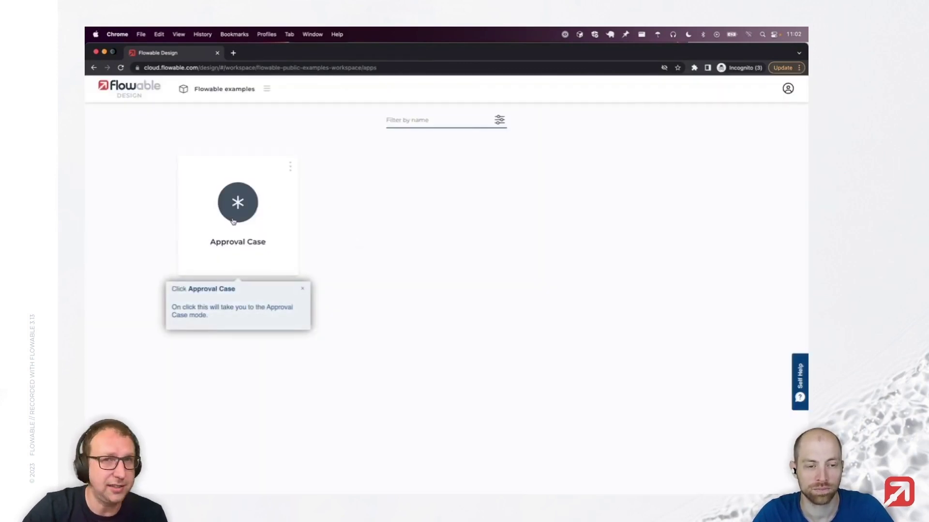
{"action": "left_click", "coordinate": [232, 219]}
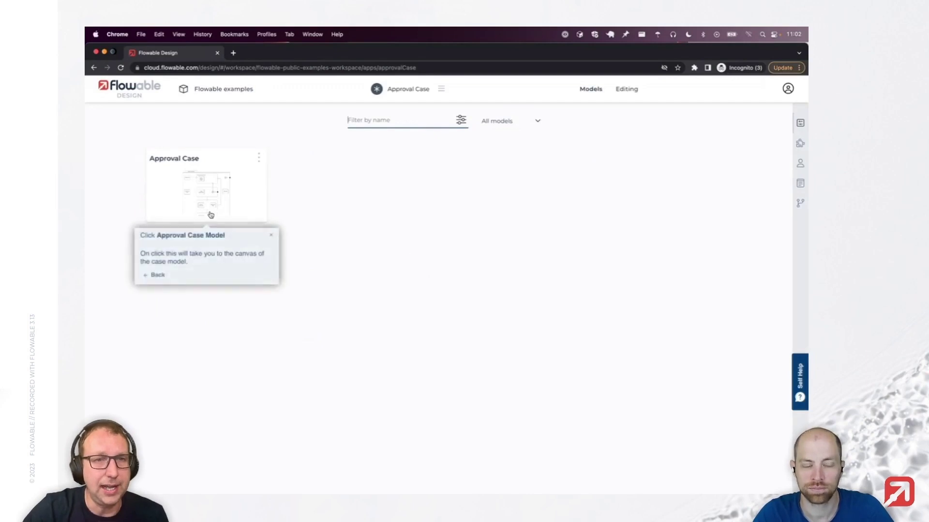
{"action": "left_click", "coordinate": [211, 208]}
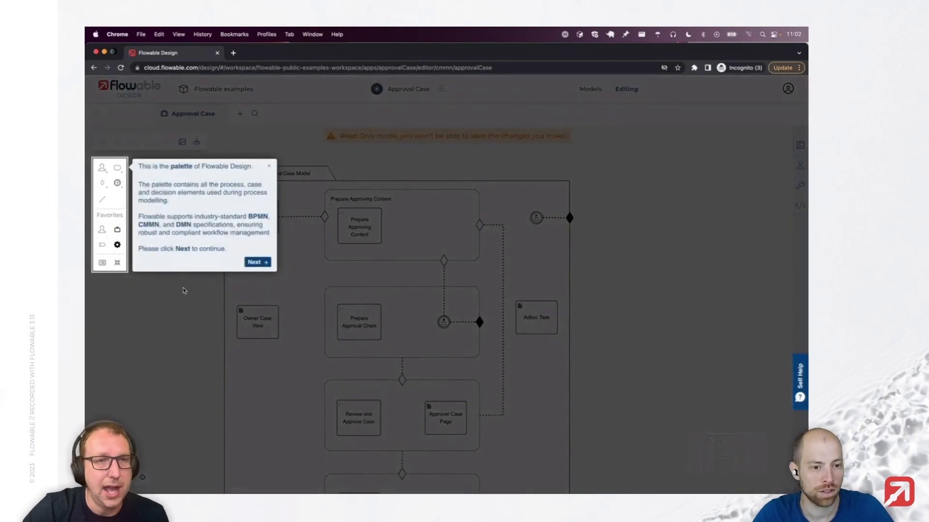
Read through the guided tour of the palette, canvas and case elements up to the second approval stage, and close it there
{"action": "left_click", "coordinate": [252, 262]}
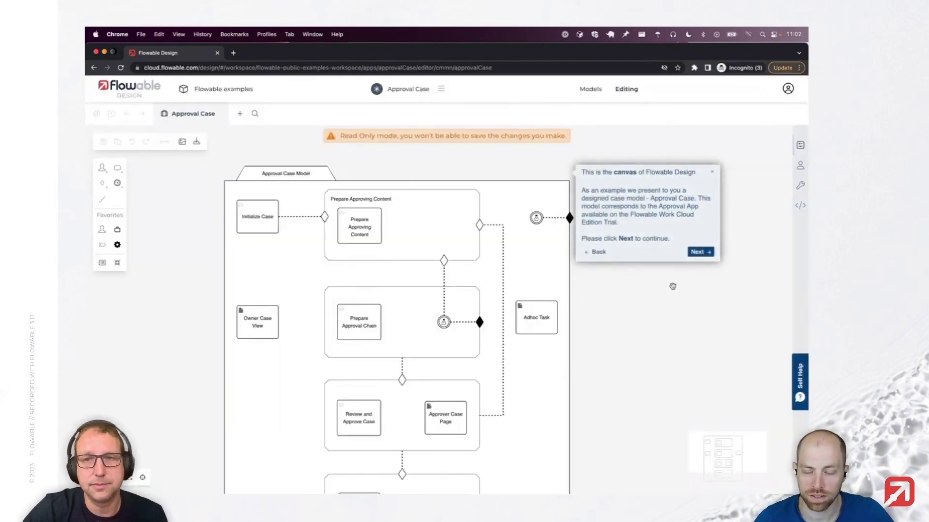
{"action": "left_click", "coordinate": [698, 252]}
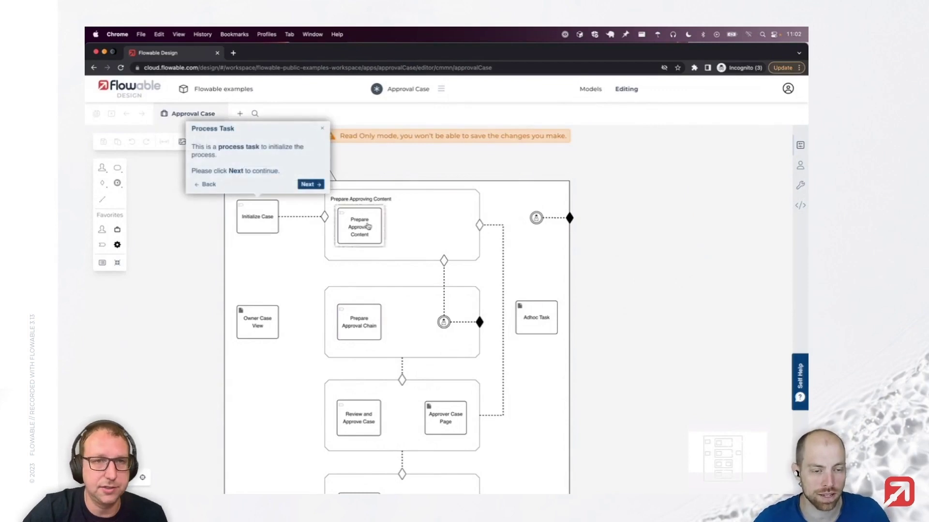
{"action": "left_click", "coordinate": [308, 185]}
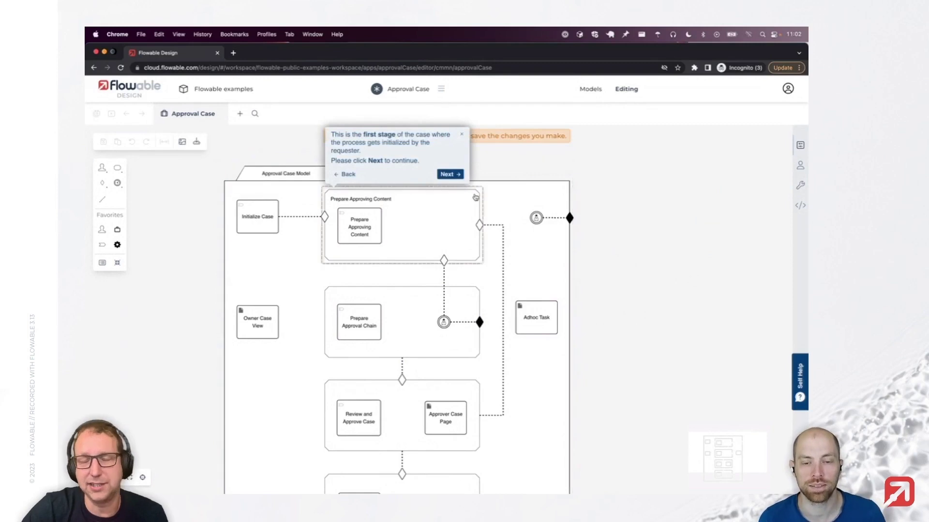
{"action": "left_click", "coordinate": [449, 176]}
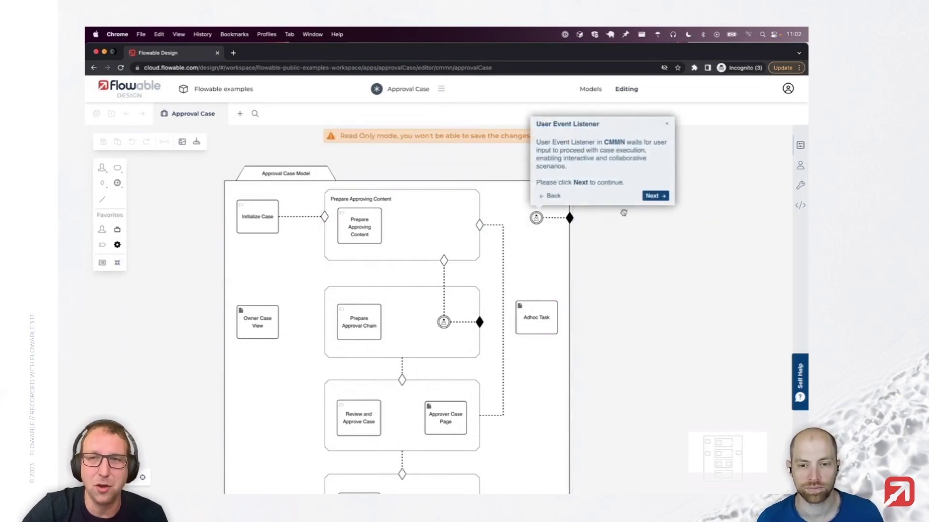
{"action": "left_click", "coordinate": [653, 197]}
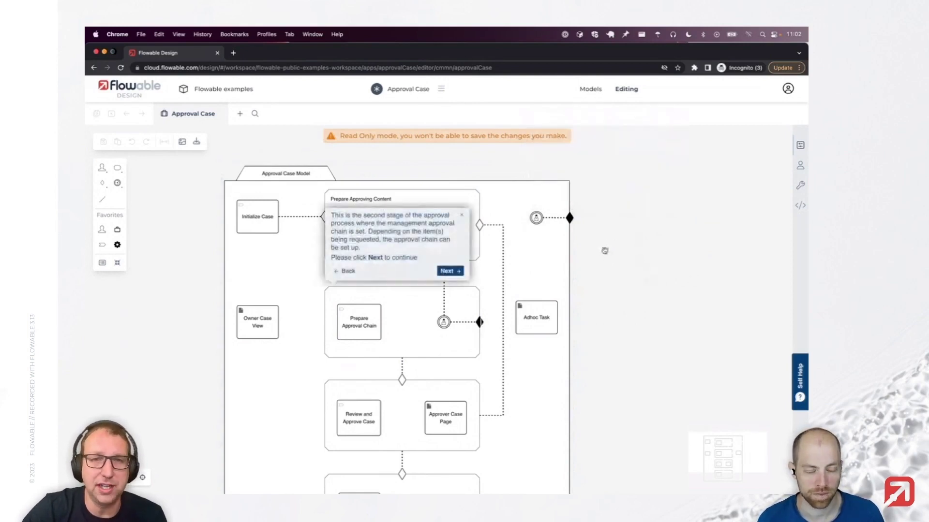
{"action": "left_click", "coordinate": [463, 218]}
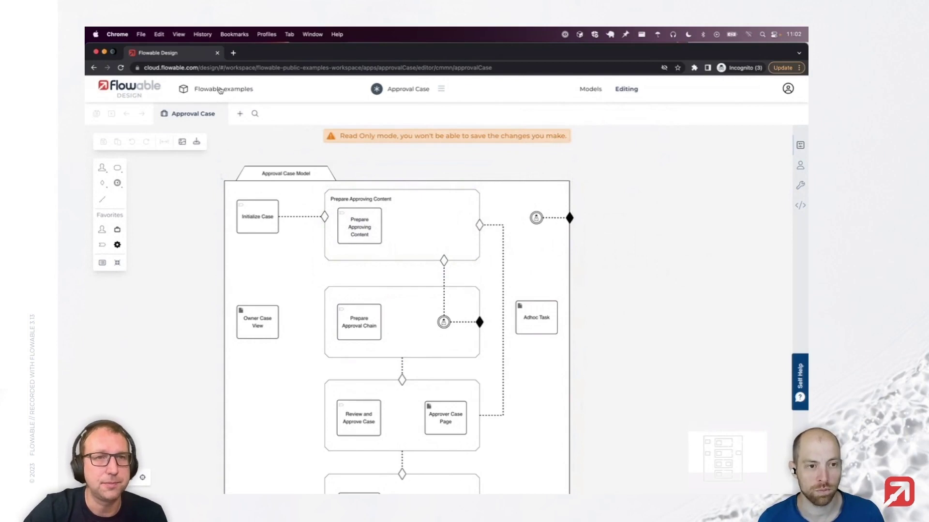
Return to the workspace overview, examine the visibility options for My workspace, and cancel without changing them
{"action": "left_click", "coordinate": [144, 91]}
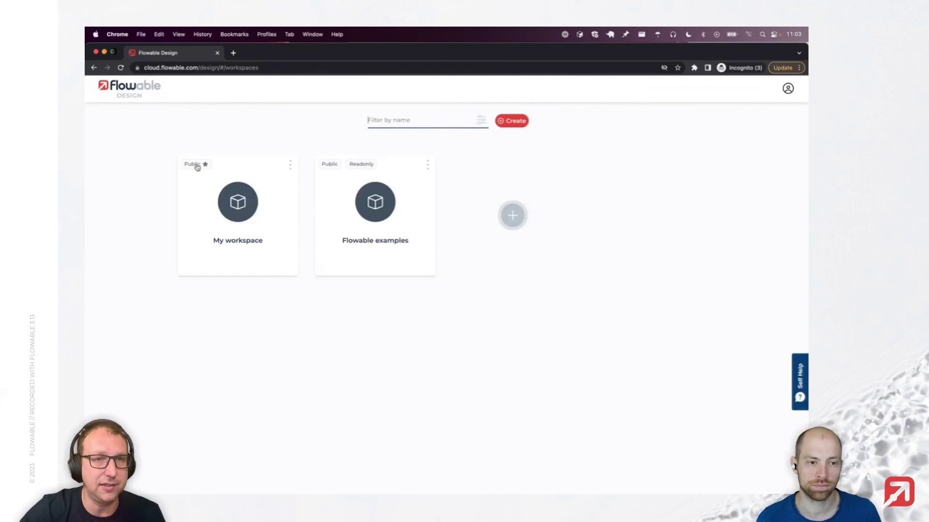
{"action": "left_click", "coordinate": [291, 166]}
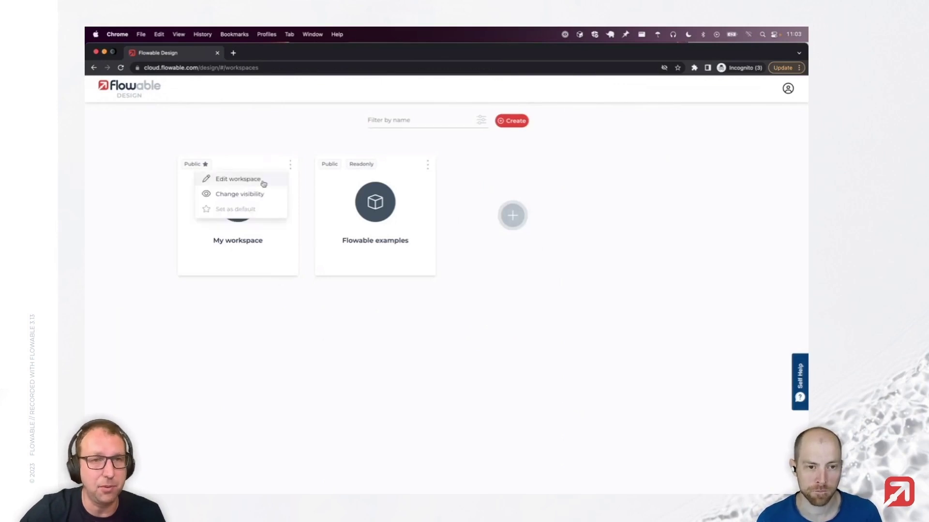
{"action": "left_click", "coordinate": [252, 194]}
{"action": "left_click", "coordinate": [377, 310]}
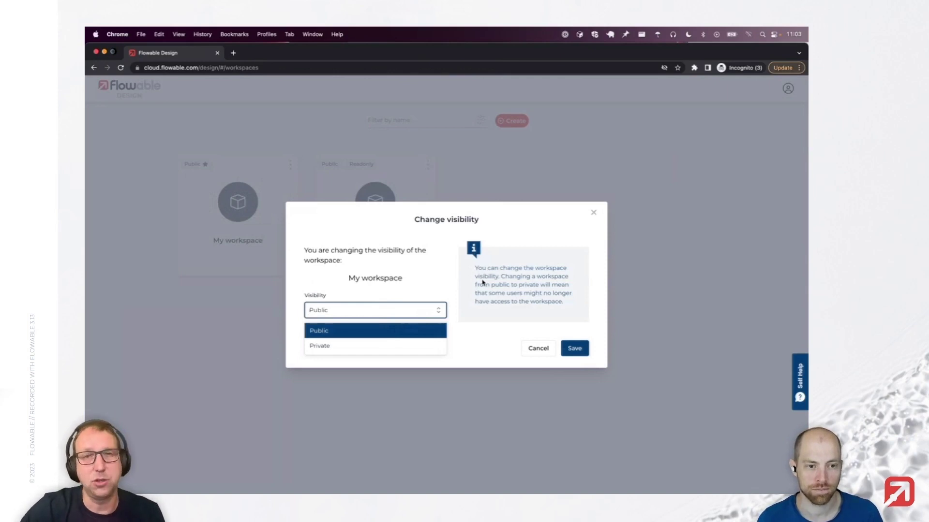
{"action": "left_click", "coordinate": [505, 290]}
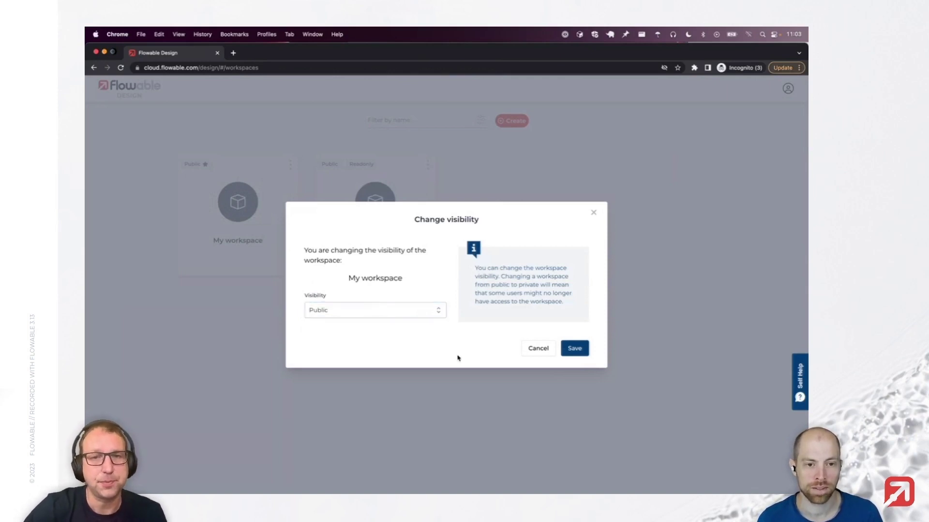
{"action": "left_click", "coordinate": [535, 352]}
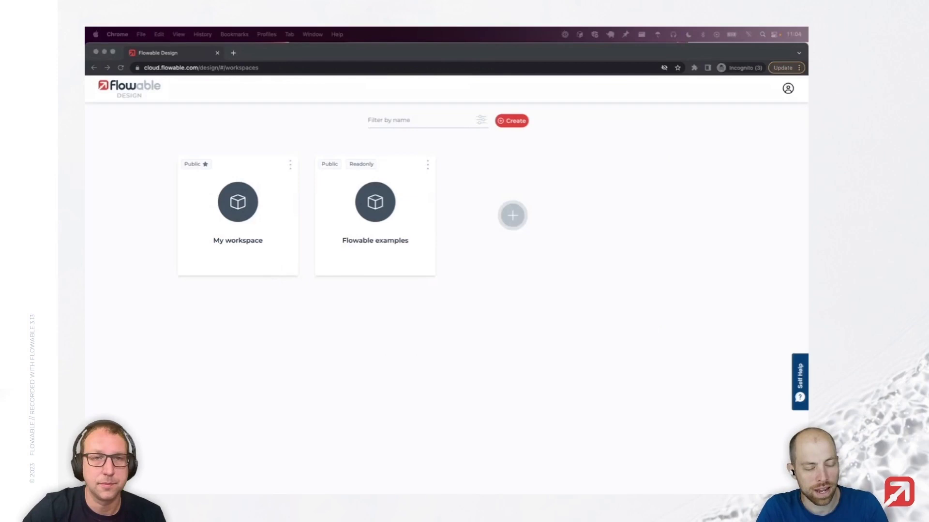
Create a new app named "Demo app" in My workspace
{"action": "left_click", "coordinate": [358, 329]}
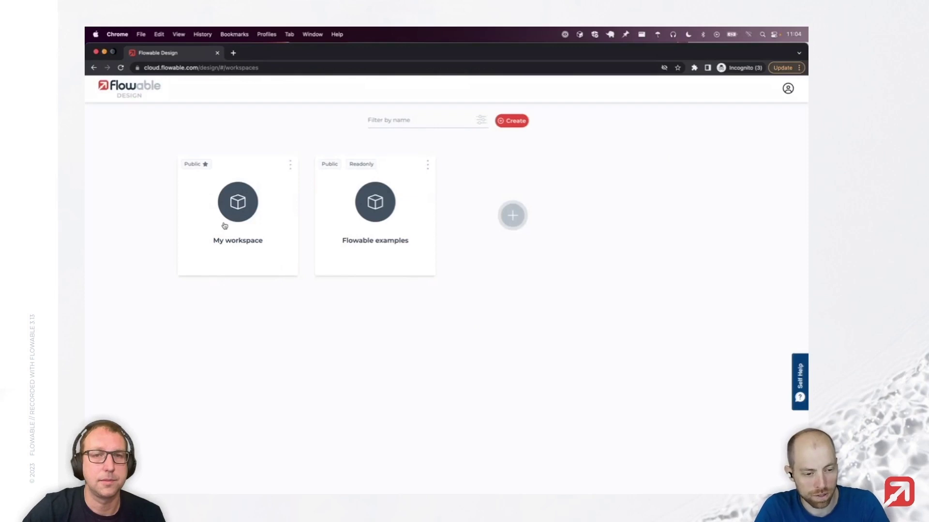
{"action": "left_click", "coordinate": [248, 230]}
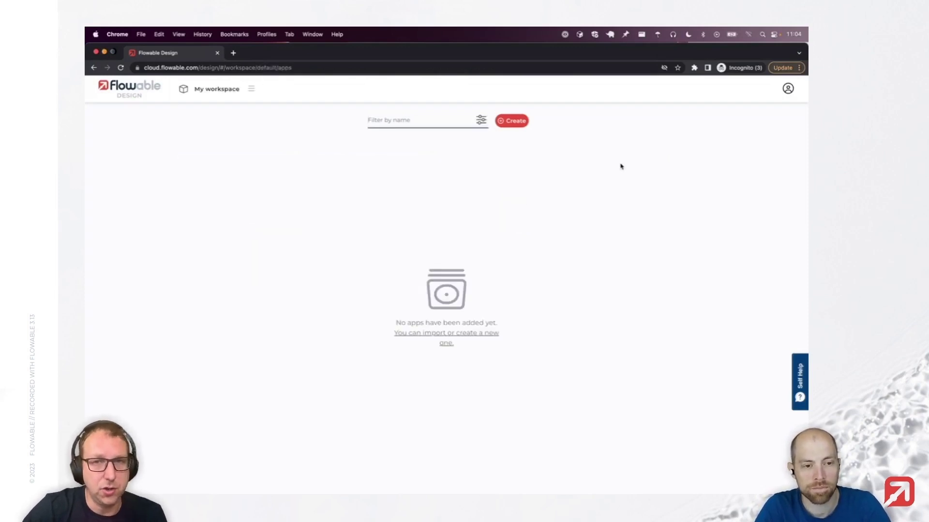
{"action": "left_click", "coordinate": [516, 127]}
{"action": "left_click", "coordinate": [311, 223]}
{"action": "type", "text": "Demo app"}
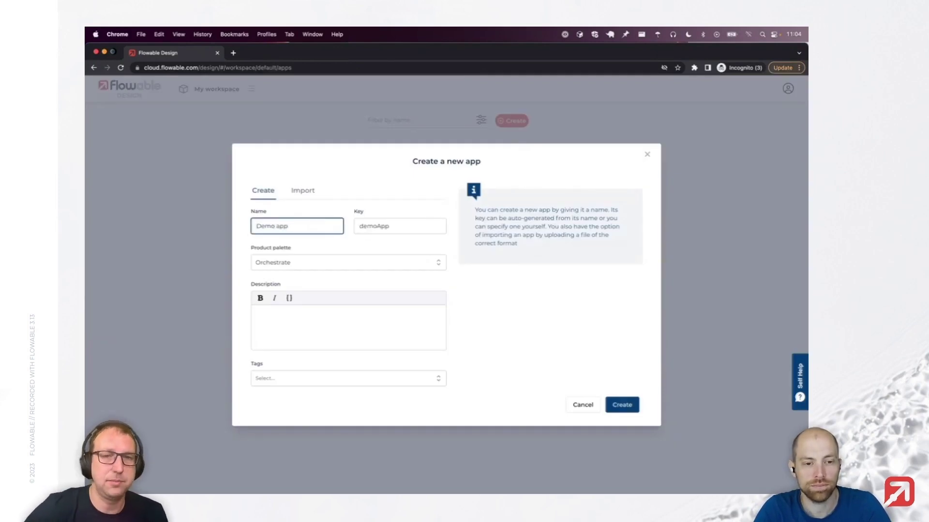
{"action": "left_click", "coordinate": [628, 403]}
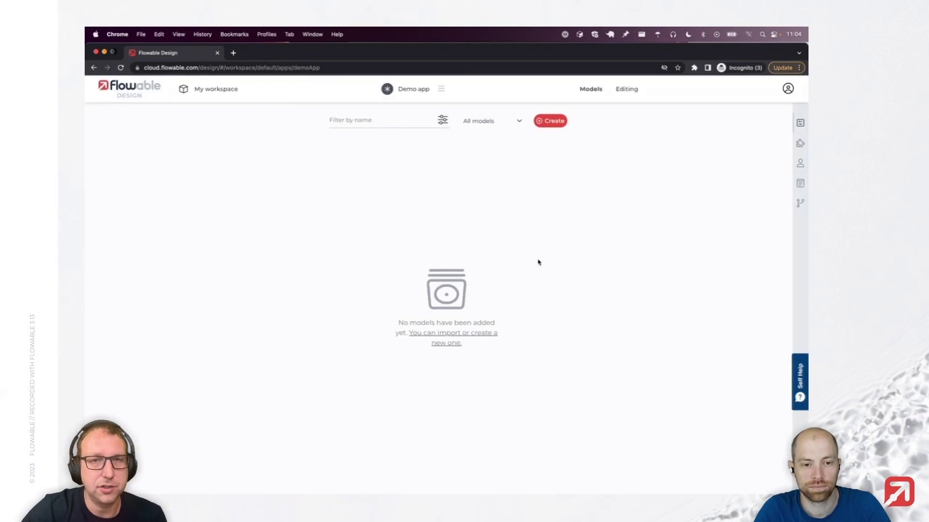
Create a new model of type Process named "Demo Process" in the app
{"action": "left_click", "coordinate": [550, 121]}
{"action": "left_click", "coordinate": [369, 217]}
{"action": "left_click", "coordinate": [307, 256]}
{"action": "type", "text": "Demo Process"}
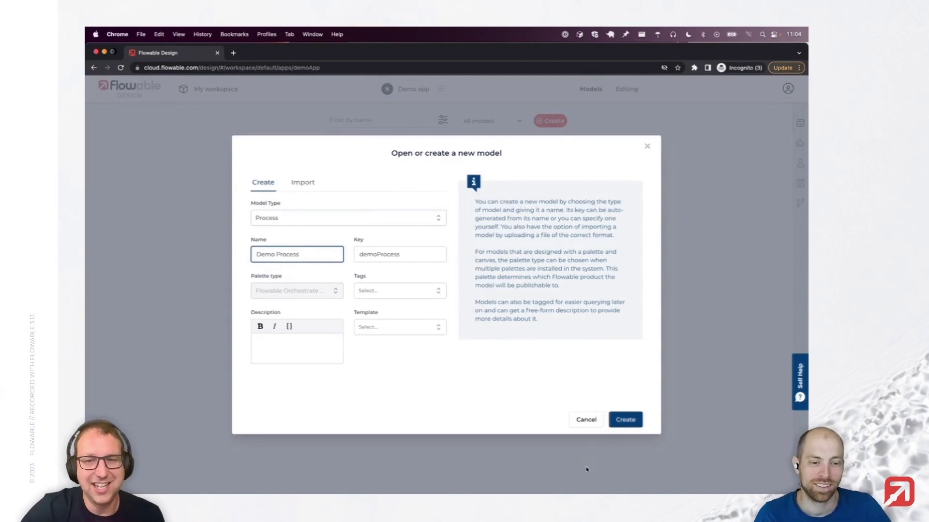
{"action": "left_click", "coordinate": [626, 419]}
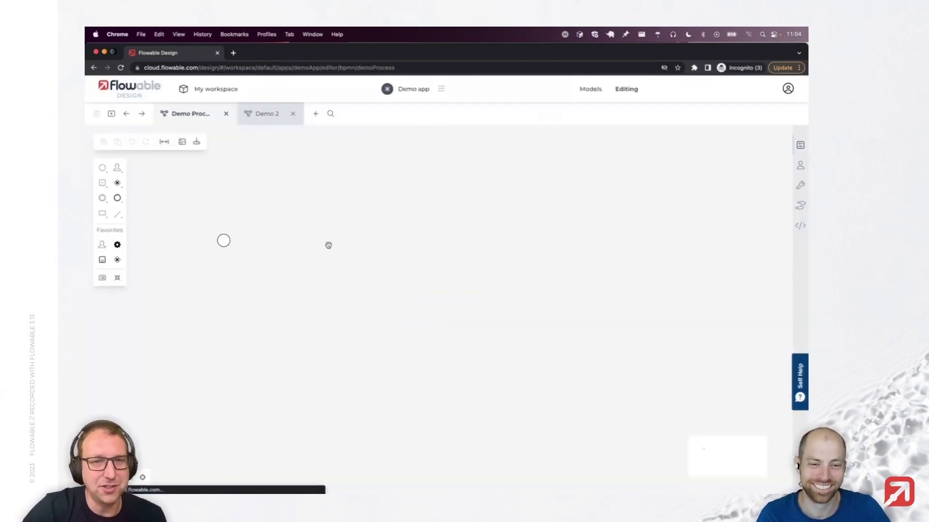
Append two consecutive user tasks named A and B after the start event
{"action": "left_click", "coordinate": [226, 242]}
{"action": "mouse_move", "coordinate": [240, 237]}
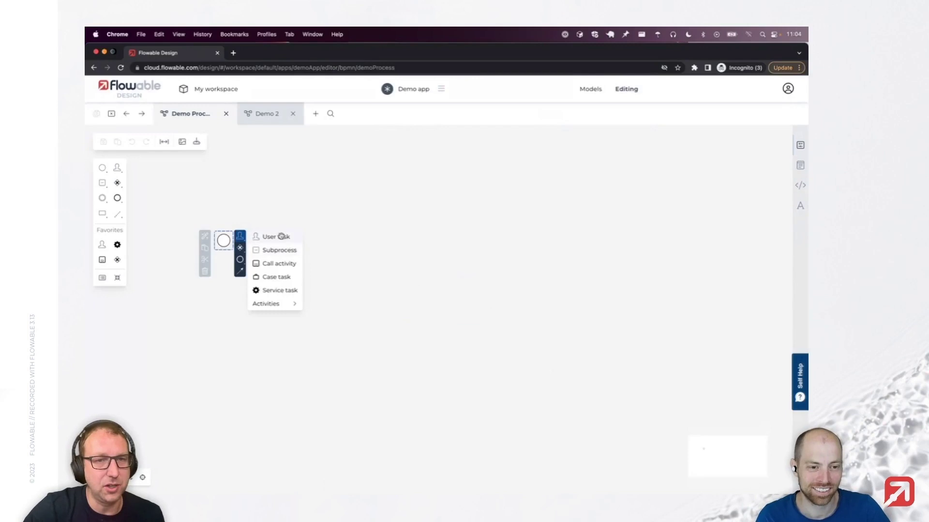
{"action": "left_click", "coordinate": [282, 237]}
{"action": "type", "text": "A"}
{"action": "left_click", "coordinate": [320, 228]}
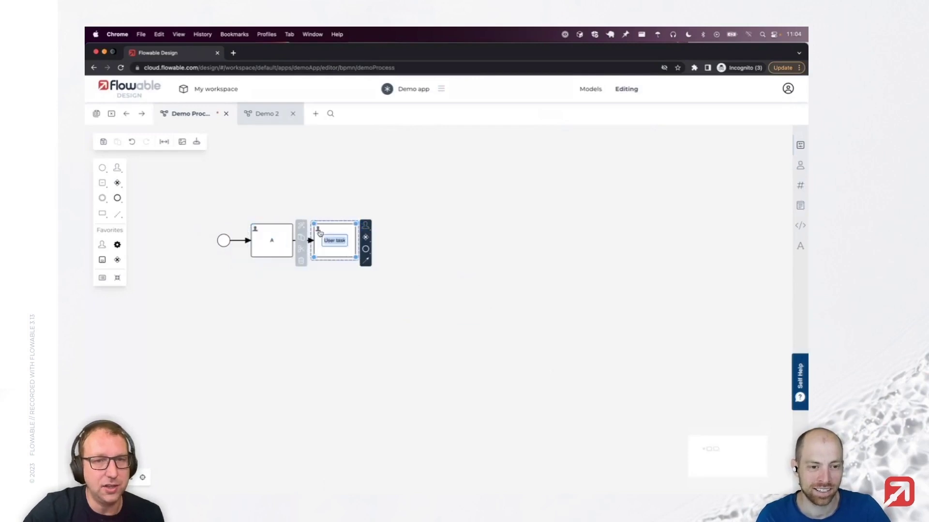
{"action": "type", "text": "B"}
Append a third user task after task B and name it D
{"action": "mouse_move", "coordinate": [365, 225]}
{"action": "left_click", "coordinate": [400, 224]}
{"action": "type", "text": "C"}
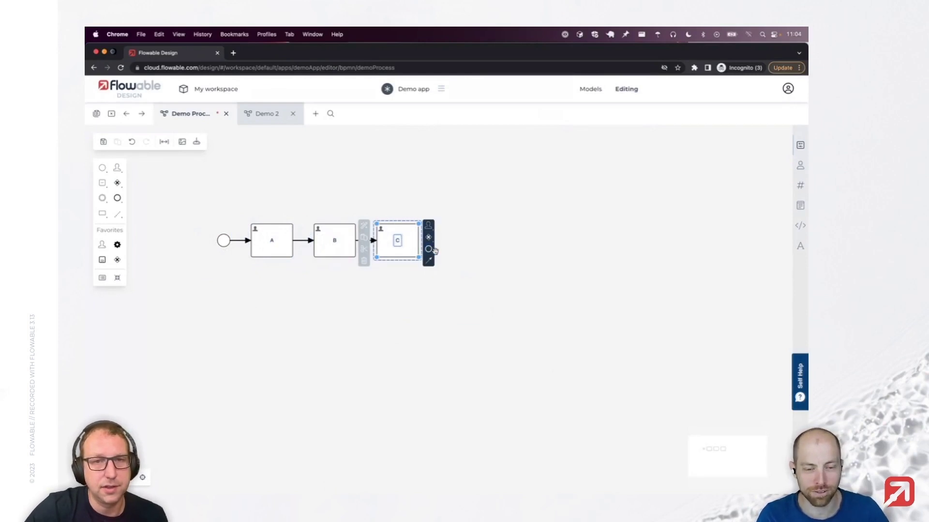
{"action": "key", "text": "BackSpace"}
{"action": "type", "text": "D"}
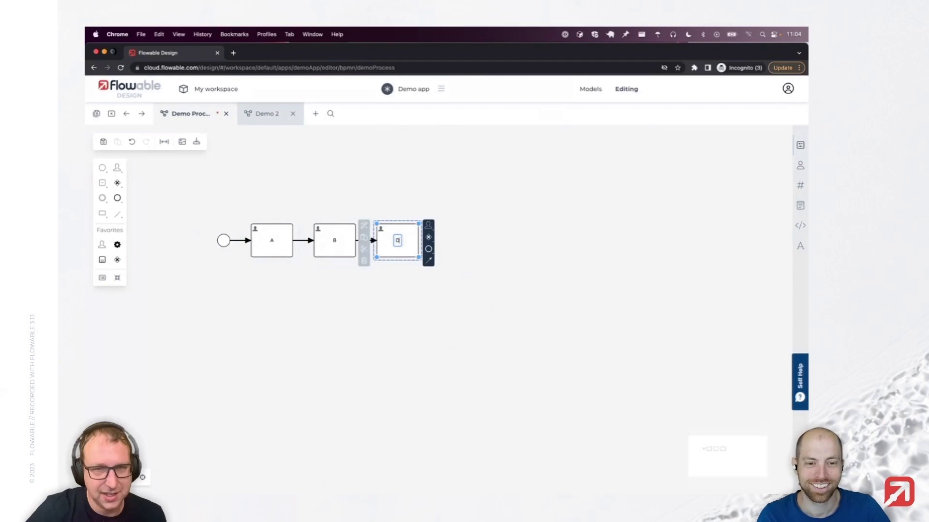
Append an end event after task D and save the process model
{"action": "mouse_move", "coordinate": [439, 249]}
{"action": "left_click", "coordinate": [471, 250]}
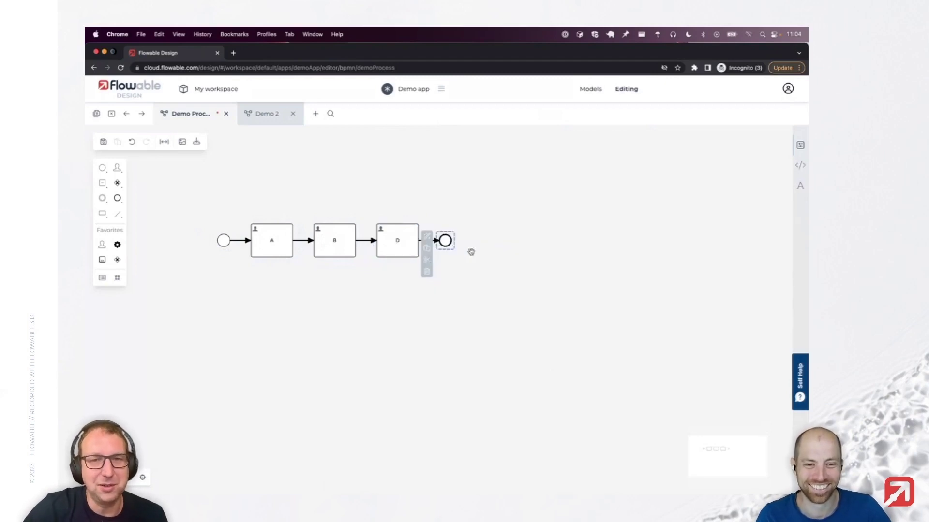
{"action": "left_click", "coordinate": [520, 177]}
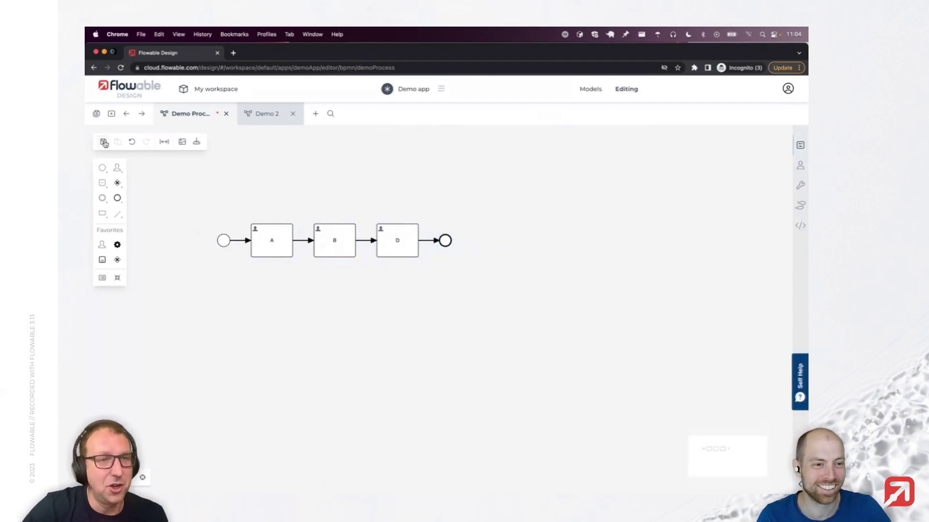
{"action": "left_click", "coordinate": [104, 144]}
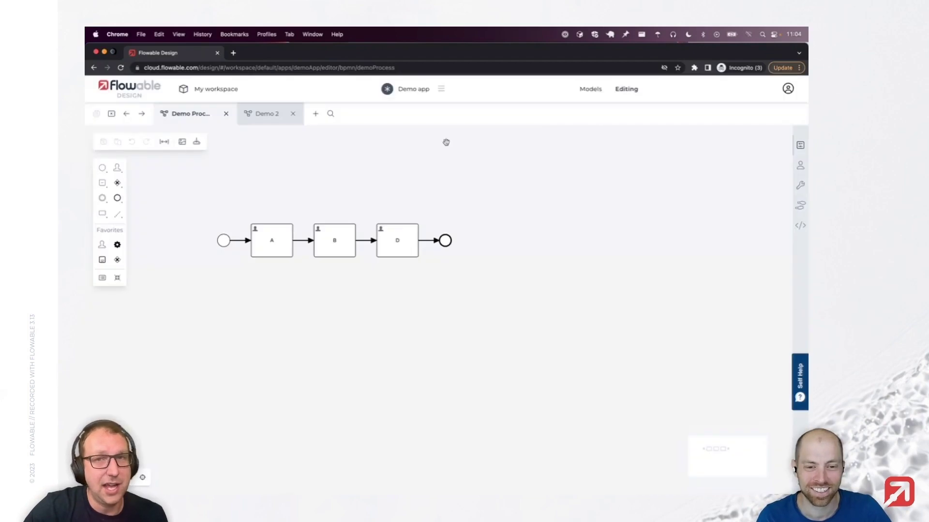
Return to the app's model overview and mark Demo Process as a template
{"action": "left_click", "coordinate": [591, 89]}
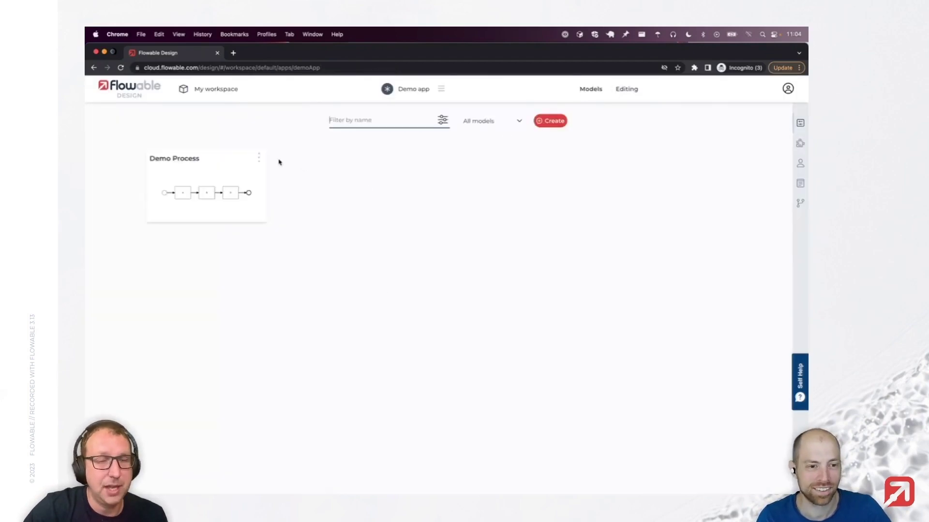
{"action": "left_click", "coordinate": [260, 158]}
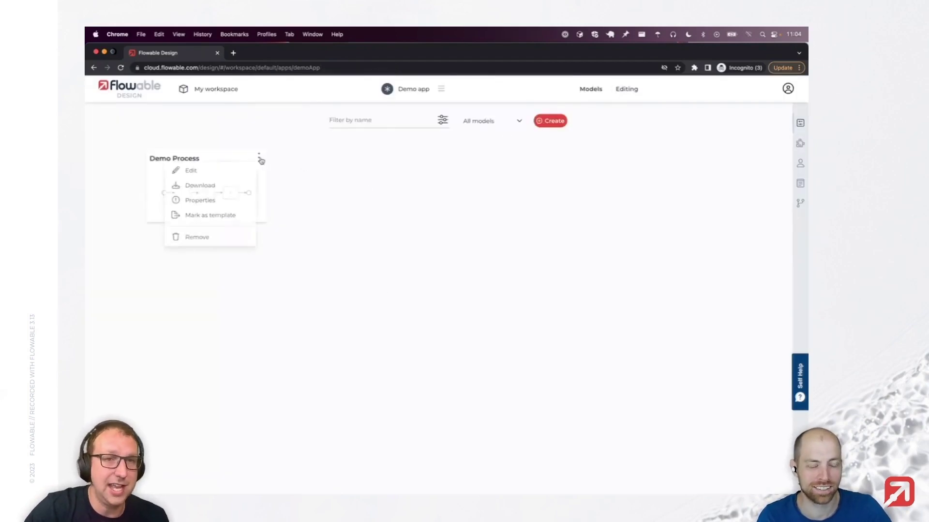
{"action": "left_click", "coordinate": [233, 218]}
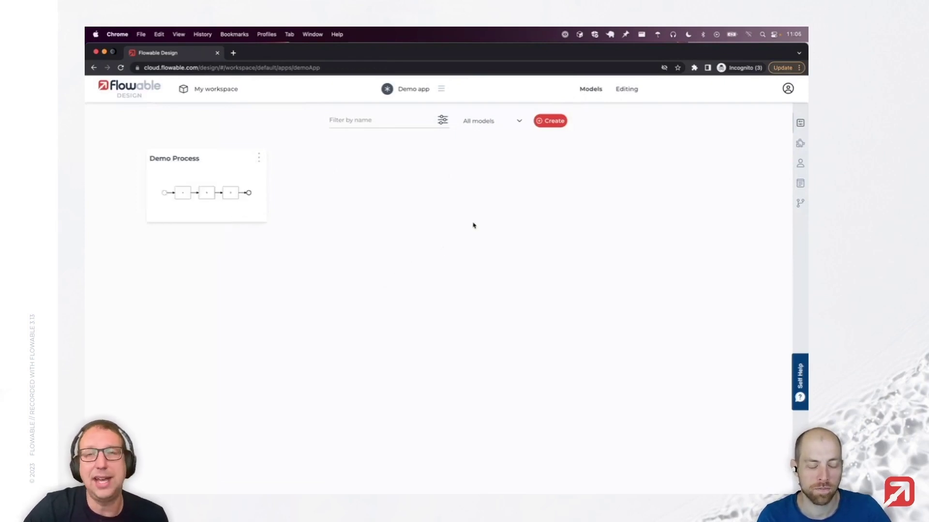
Create a new Process model named "Demo Two" based on the Demo Process template
{"action": "left_click", "coordinate": [551, 121]}
{"action": "left_click", "coordinate": [419, 332]}
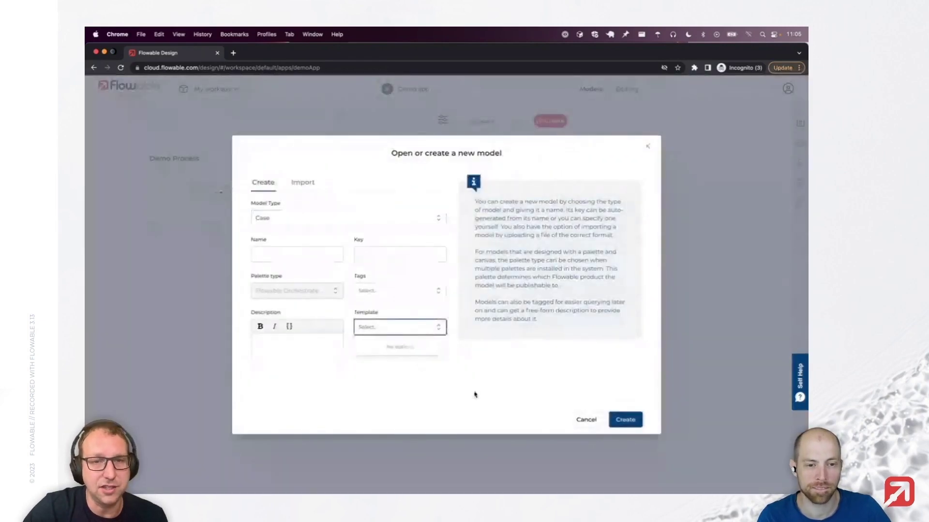
{"action": "left_click", "coordinate": [377, 216]}
{"action": "left_click", "coordinate": [319, 253]}
{"action": "left_click", "coordinate": [300, 257]}
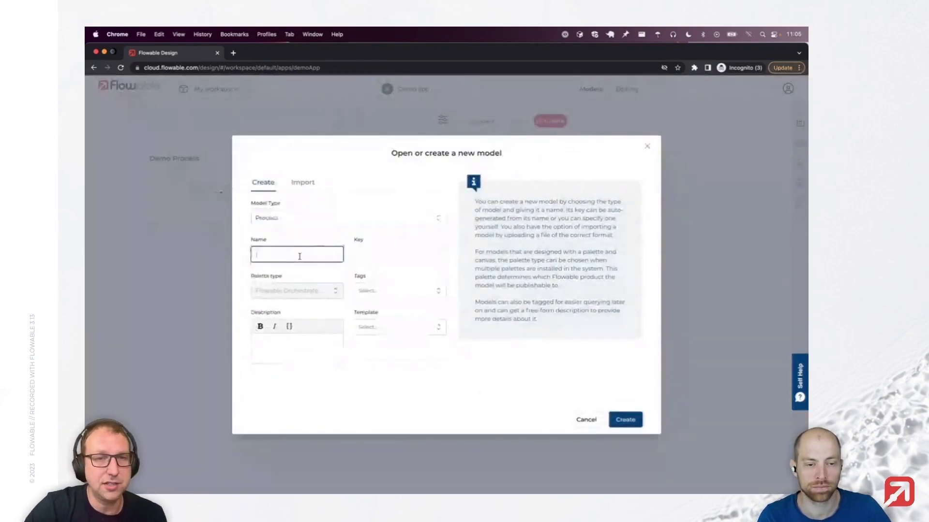
{"action": "type", "text": "Demo E"}
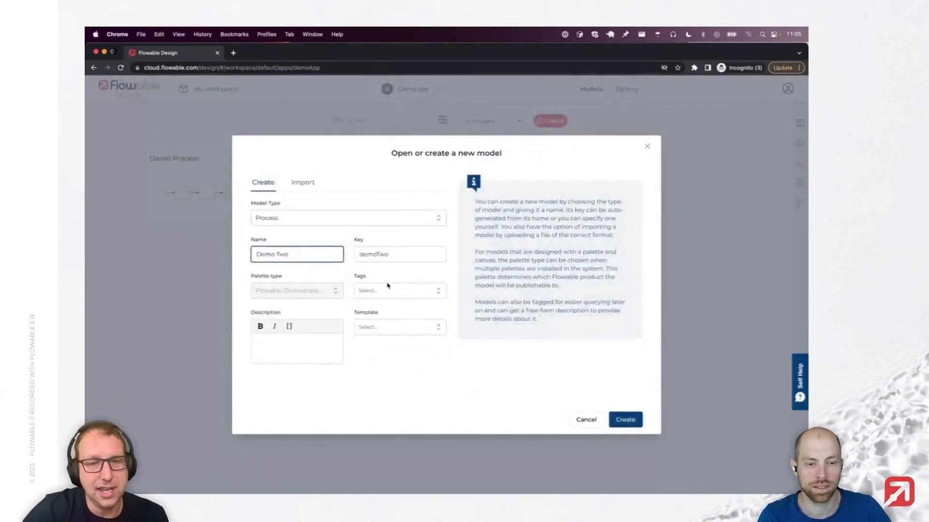
{"action": "left_click", "coordinate": [398, 327]}
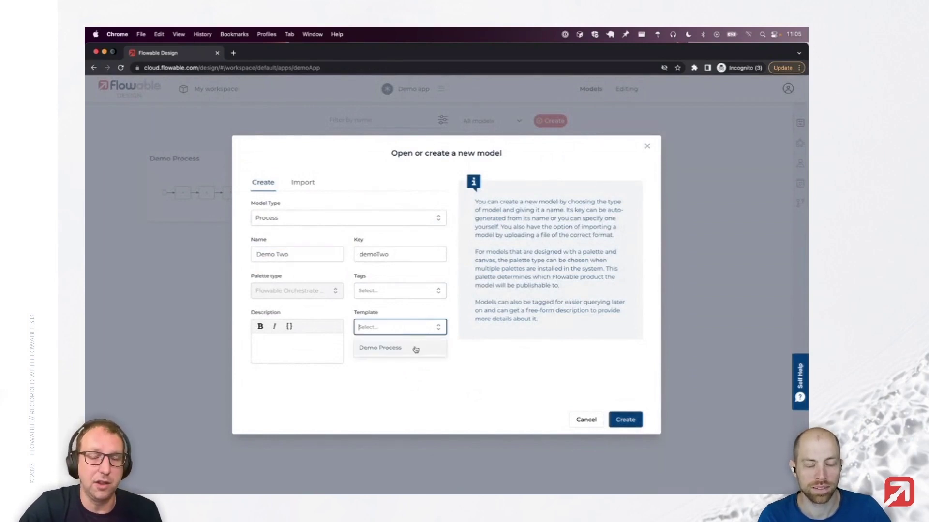
{"action": "left_click", "coordinate": [415, 348]}
{"action": "left_click", "coordinate": [628, 420]}
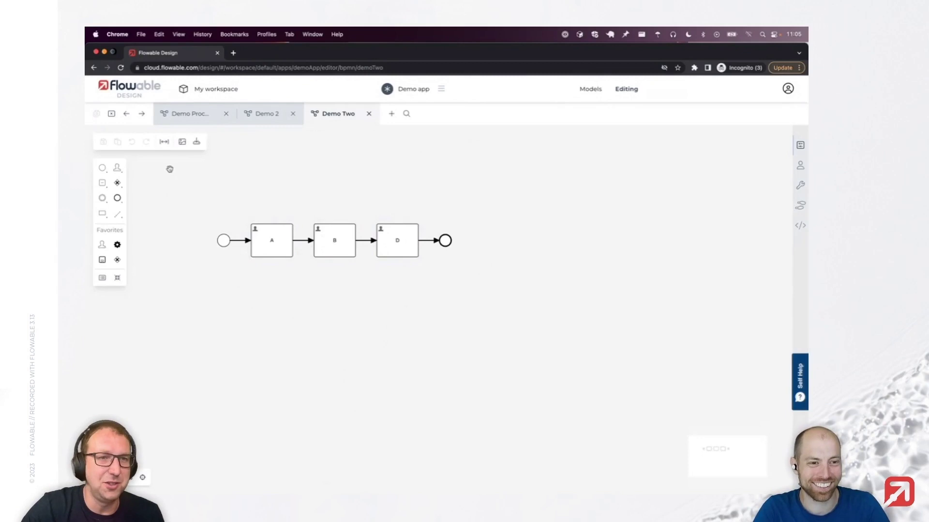
Widen the gap between tasks B and D with the space tool and insert a user task named C on the flow between them
{"action": "left_click", "coordinate": [164, 142]}
{"action": "left_click_drag", "start_coordinate": [363, 211], "coordinate": [484, 216]}
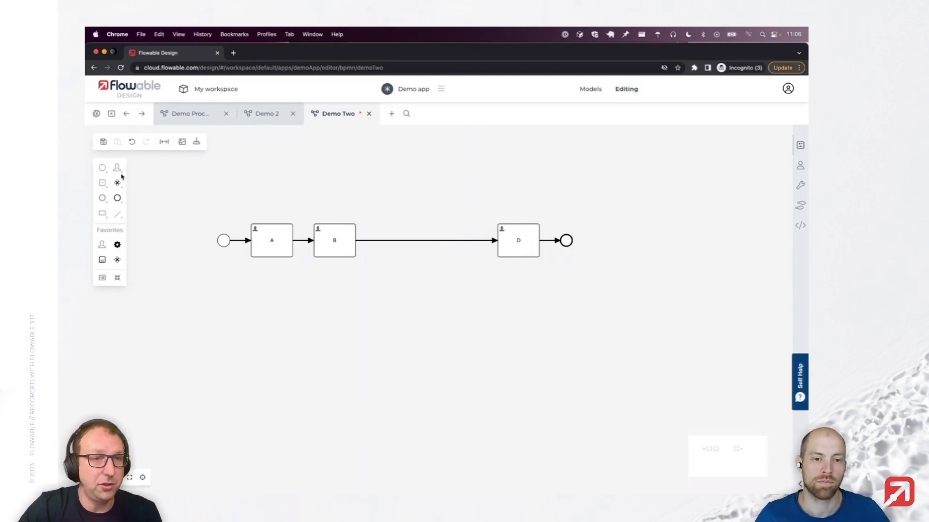
{"action": "mouse_move", "coordinate": [122, 175]}
{"action": "left_click_drag", "start_coordinate": [148, 166], "coordinate": [424, 240]}
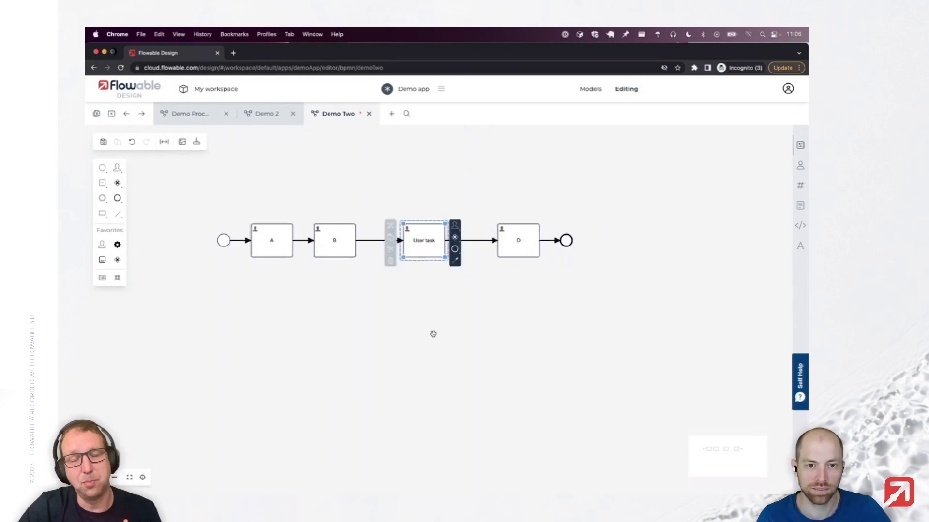
{"action": "double_click", "coordinate": [427, 241]}
{"action": "type", "text": "C"}
{"action": "left_click", "coordinate": [459, 173]}
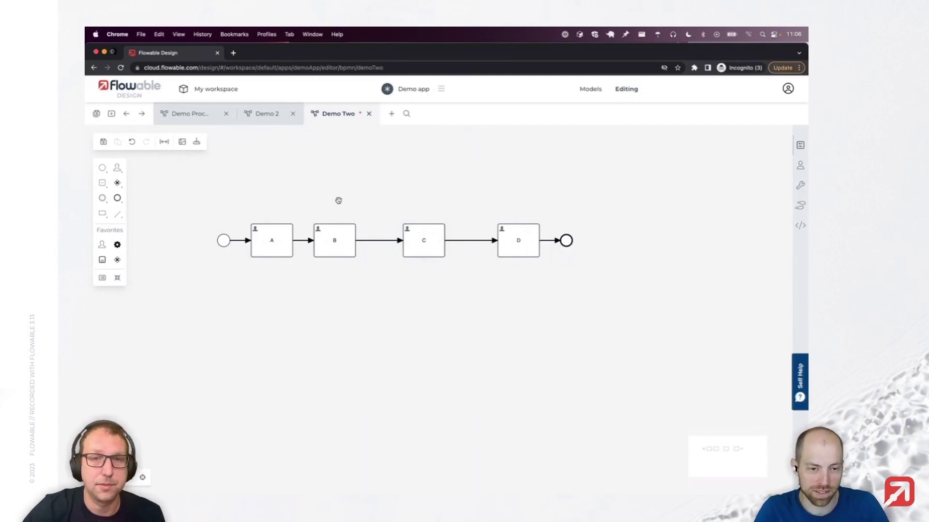
Shift task D and the end event slightly closer to task C with the space tool
{"action": "left_click", "coordinate": [164, 142]}
{"action": "mouse_move", "coordinate": [468, 208]}
{"action": "left_mouse_down"}
{"action": "mouse_move", "coordinate": [522, 207]}
{"action": "mouse_move", "coordinate": [416, 205]}
{"action": "mouse_move", "coordinate": [566, 214]}
{"action": "mouse_move", "coordinate": [396, 219]}
{"action": "mouse_move", "coordinate": [506, 218]}
{"action": "mouse_move", "coordinate": [460, 221]}
{"action": "left_mouse_up"}
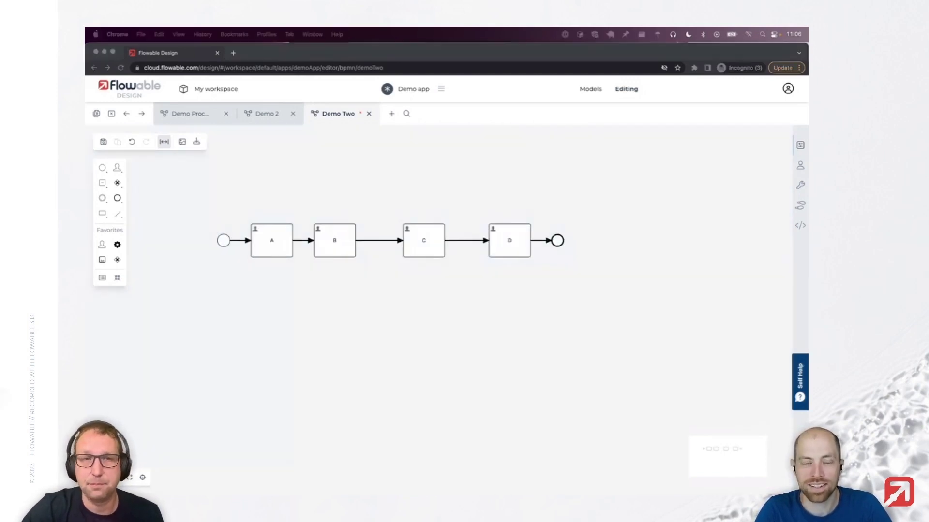
{"action": "left_click", "coordinate": [434, 176]}
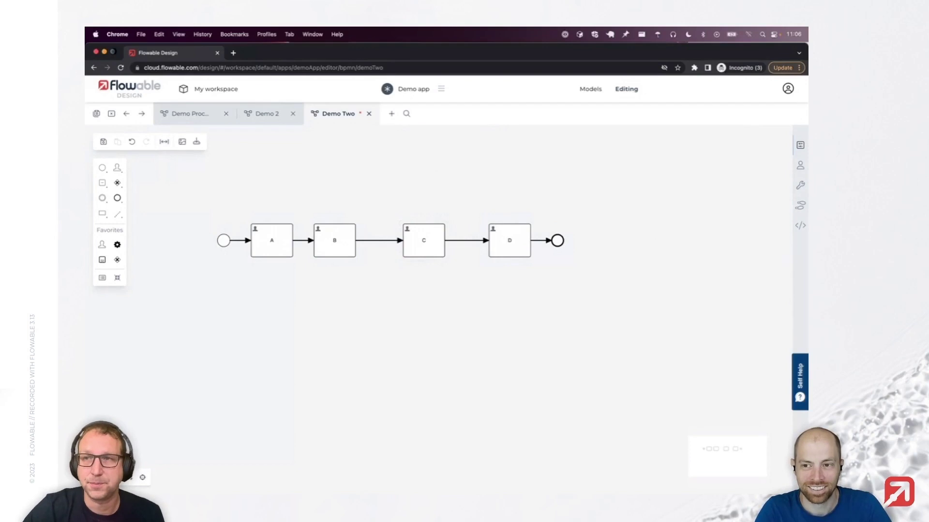
Add a pool below the process flow and insert a second lane into it
{"action": "left_click", "coordinate": [339, 317]}
{"action": "scroll", "coordinate": [239, 313], "scroll_direction": "down", "scroll_amount": 2}
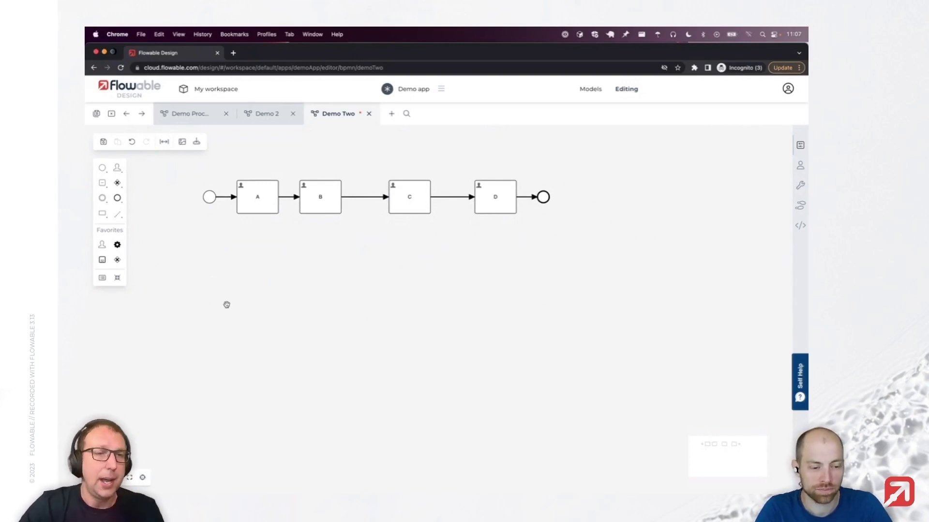
{"action": "left_click", "coordinate": [102, 214]}
{"action": "left_click_drag", "start_coordinate": [121, 212], "coordinate": [328, 299]}
{"action": "left_click", "coordinate": [103, 214]}
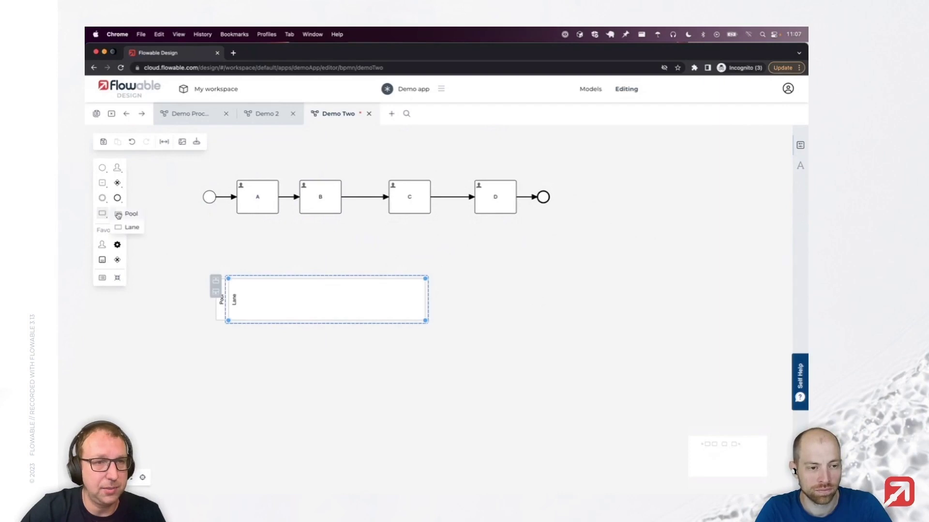
{"action": "left_click_drag", "start_coordinate": [127, 228], "coordinate": [309, 291]}
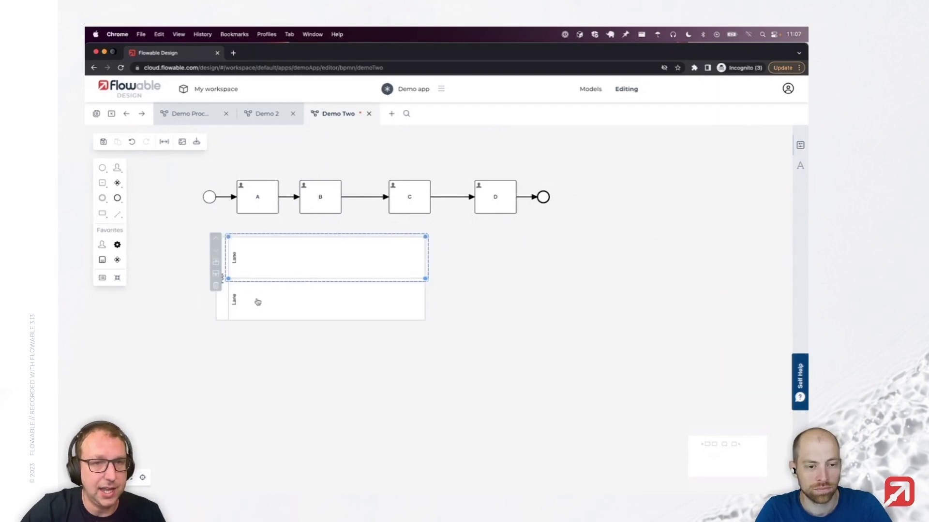
Name the pool's upper lane "One" and its lower lane "Two"
{"action": "double_click", "coordinate": [234, 261]}
{"action": "type", "text": "One"}
{"action": "key", "text": "Return"}
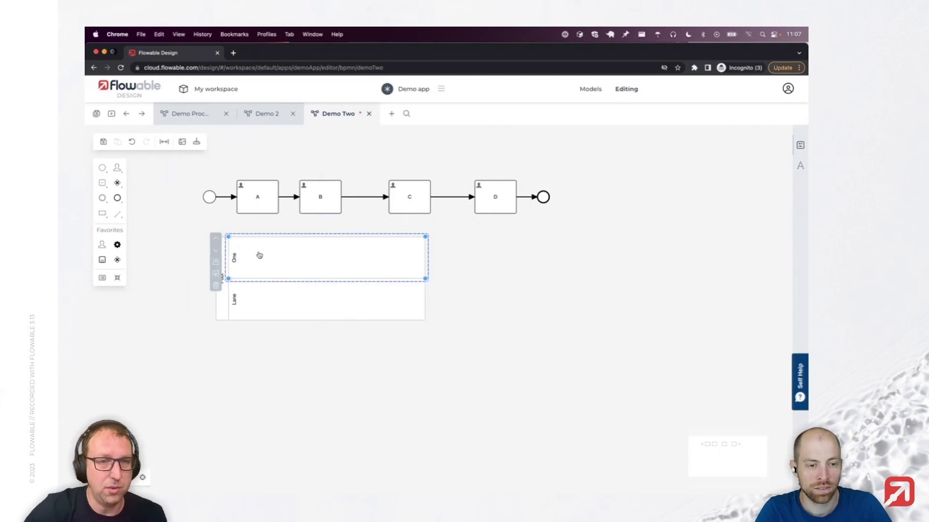
{"action": "left_click", "coordinate": [234, 299]}
{"action": "double_click", "coordinate": [234, 299]}
{"action": "type", "text": "Two"}
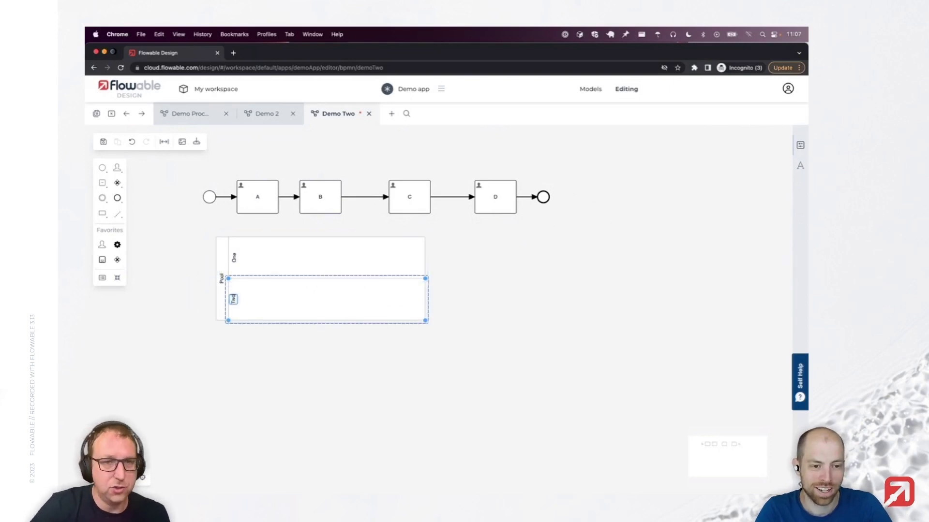
{"action": "left_click", "coordinate": [463, 369]}
Enlarge lanes One and Two in width and height so that the pool can hold the whole process flow
{"action": "left_click", "coordinate": [365, 270]}
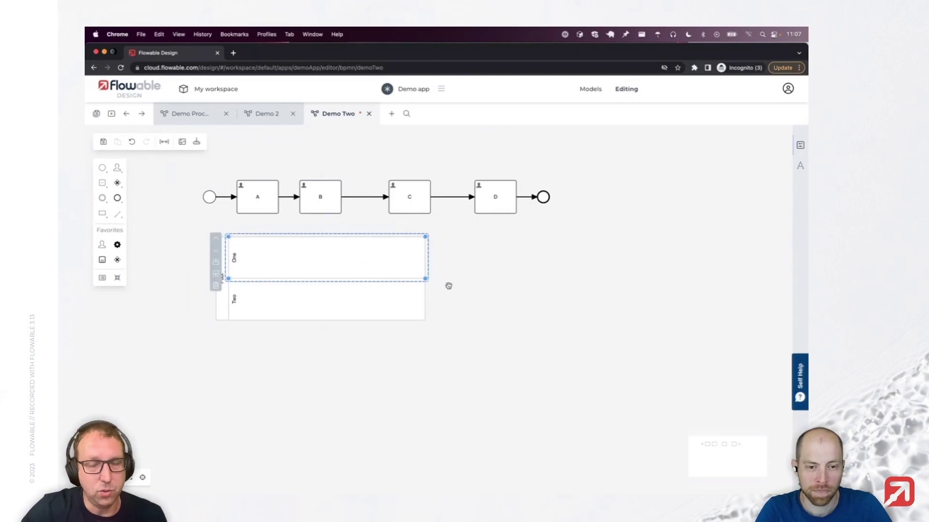
{"action": "left_click_drag", "start_coordinate": [425, 280], "coordinate": [558, 347]}
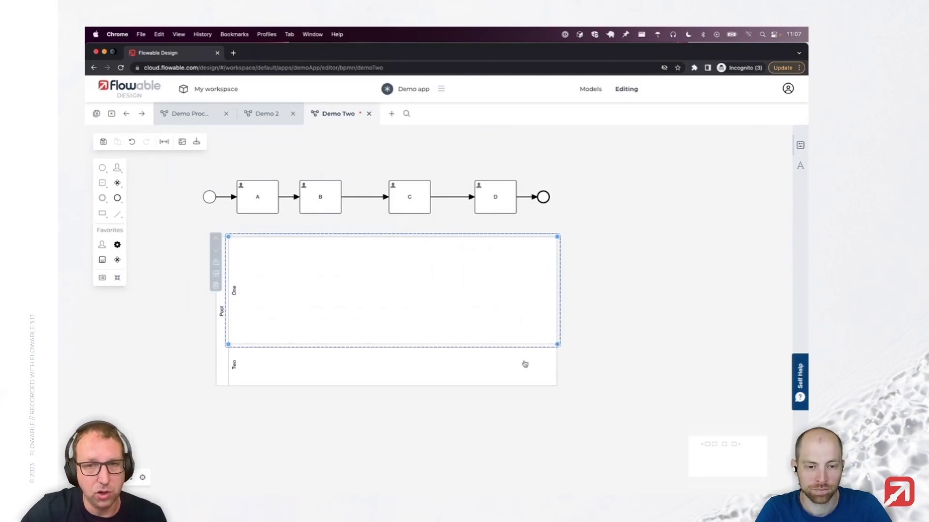
{"action": "left_click", "coordinate": [524, 363]}
{"action": "left_click_drag", "start_coordinate": [557, 387], "coordinate": [647, 472]}
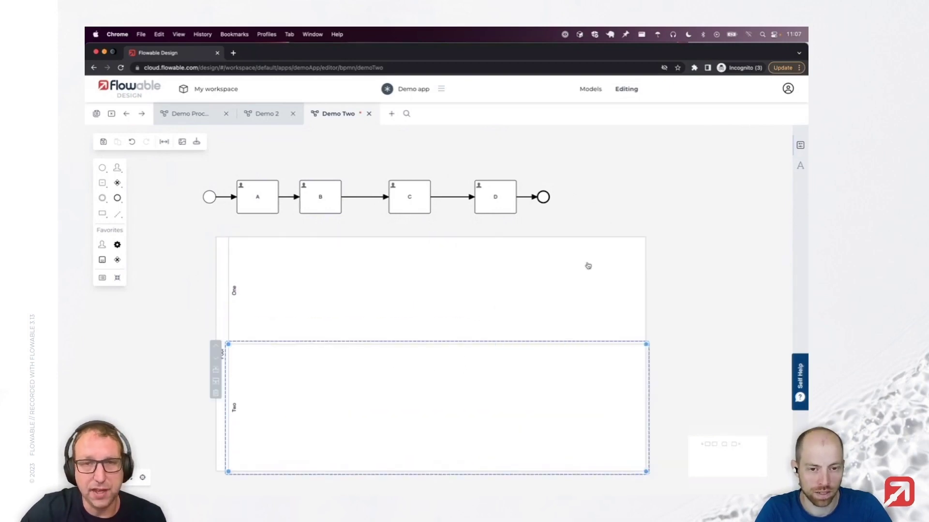
{"action": "left_click", "coordinate": [690, 294]}
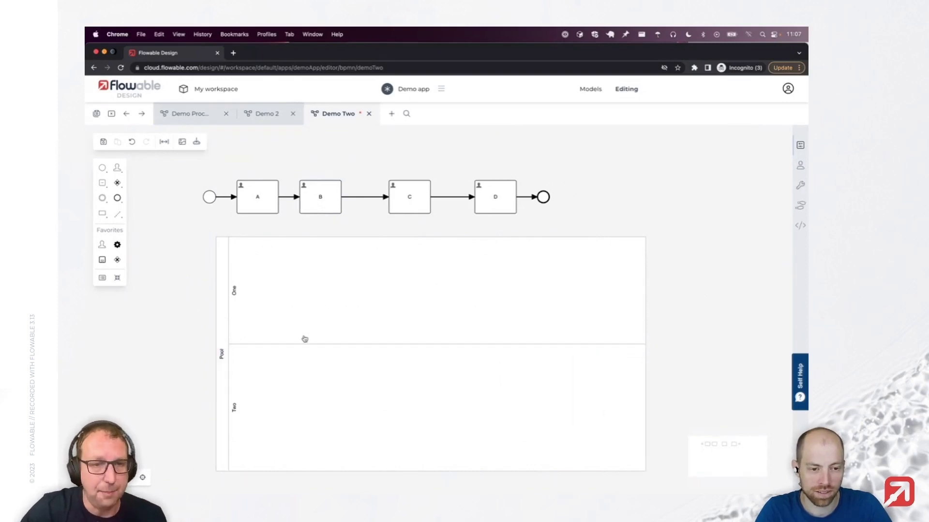
Move the start event, tasks A, B, C and D, and the end event into lane One
{"action": "left_click_drag", "start_coordinate": [209, 197], "coordinate": [266, 303]}
{"action": "left_click", "coordinate": [261, 199]}
{"action": "left_click_drag", "start_coordinate": [261, 200], "coordinate": [342, 302]}
{"action": "left_click_drag", "start_coordinate": [333, 192], "coordinate": [415, 275]}
{"action": "left_click_drag", "start_coordinate": [409, 197], "coordinate": [478, 300]}
{"action": "left_click_drag", "start_coordinate": [495, 196], "coordinate": [544, 297]}
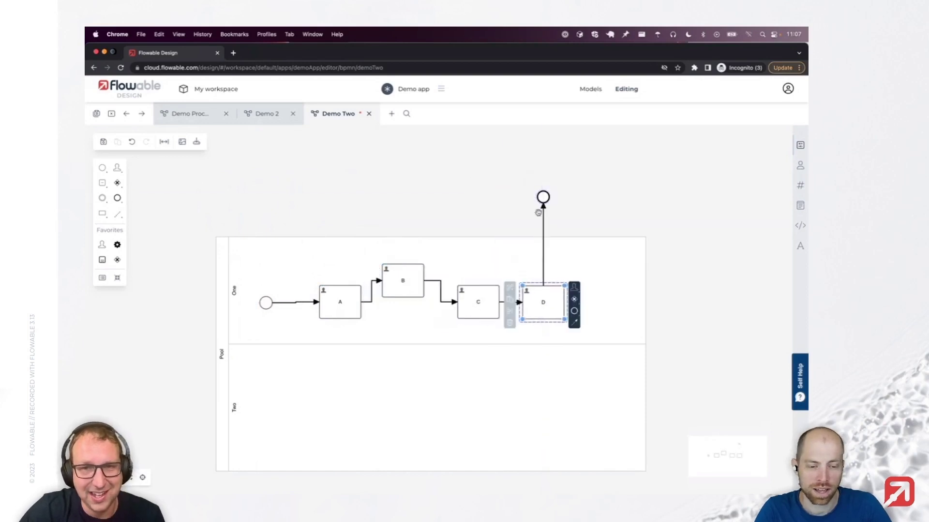
{"action": "left_click_drag", "start_coordinate": [543, 197], "coordinate": [605, 303]}
{"action": "left_click", "coordinate": [684, 338]}
Move task D and the end event from lane One down into lane Two
{"action": "scroll", "coordinate": [680, 318], "scroll_direction": "down", "scroll_amount": 3}
{"action": "scroll", "coordinate": [498, 291], "scroll_direction": "up", "scroll_amount": 1}
{"action": "left_click_drag", "start_coordinate": [556, 251], "coordinate": [554, 351]}
{"action": "left_click_drag", "start_coordinate": [618, 248], "coordinate": [619, 347]}
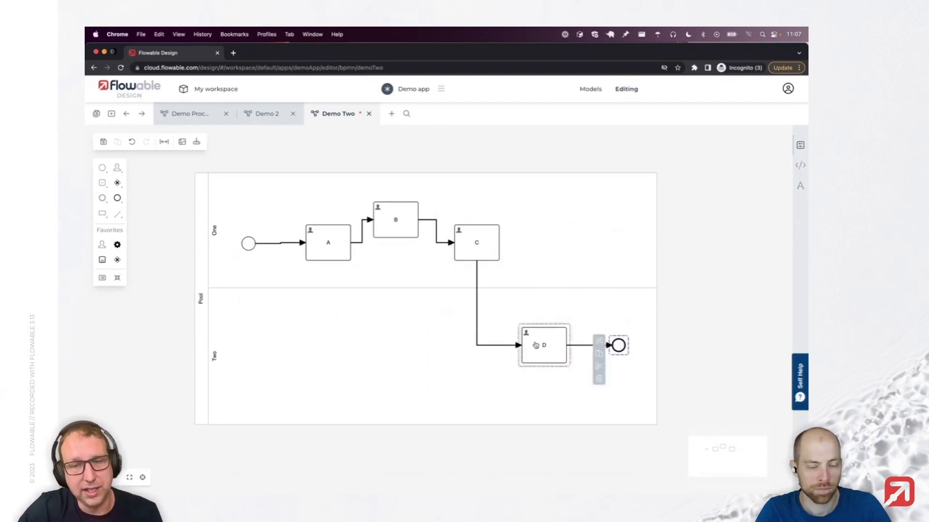
Align task B and the start event horizontally with tasks A and C in lane One
{"action": "left_click_drag", "start_coordinate": [404, 225], "coordinate": [406, 247]}
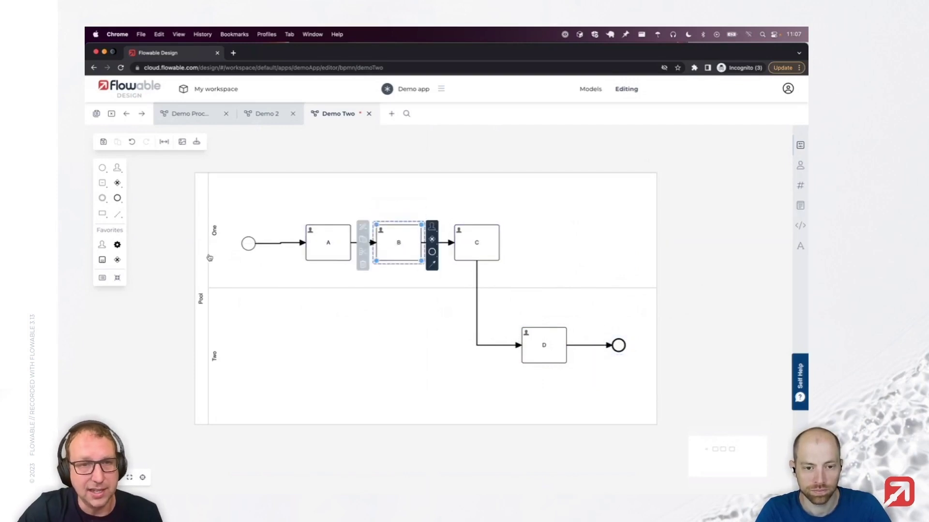
{"action": "left_click", "coordinate": [248, 243]}
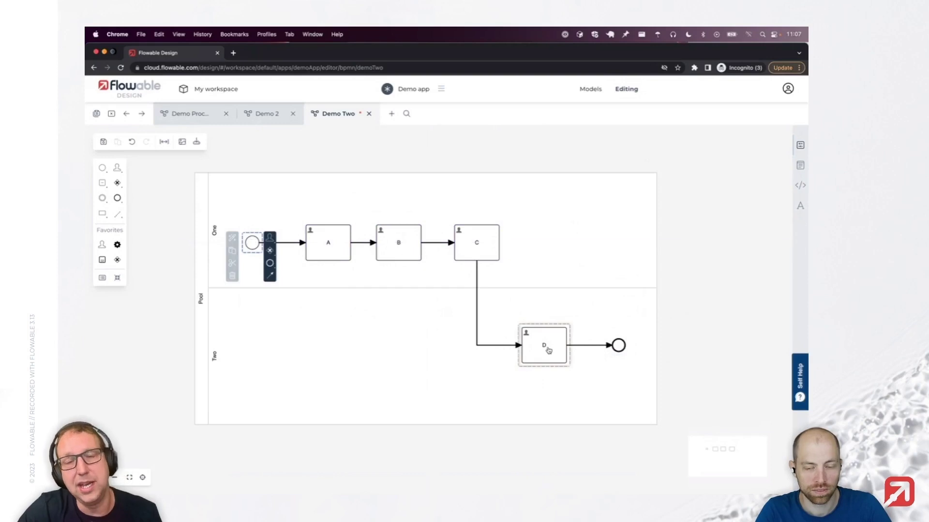
{"action": "left_click", "coordinate": [667, 259]}
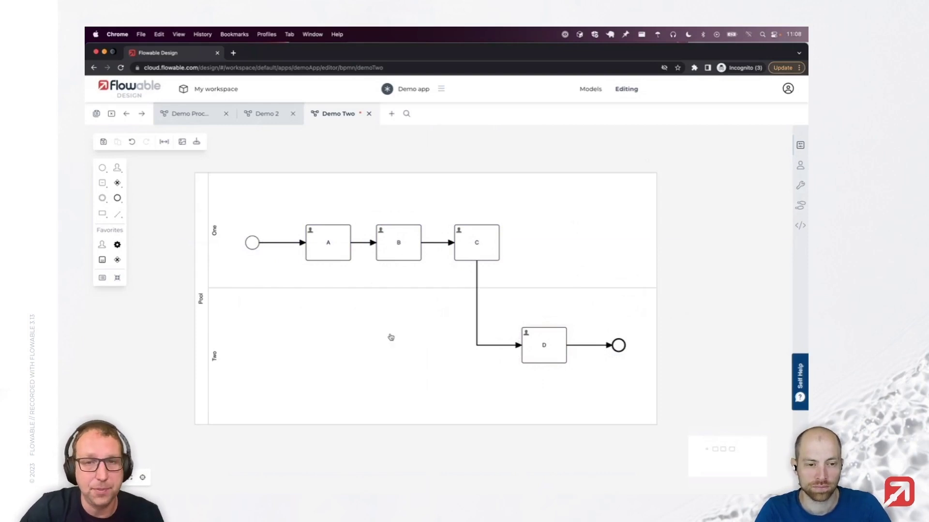
Insert a new lane above lane One and another new lane below it
{"action": "left_click", "coordinate": [545, 245]}
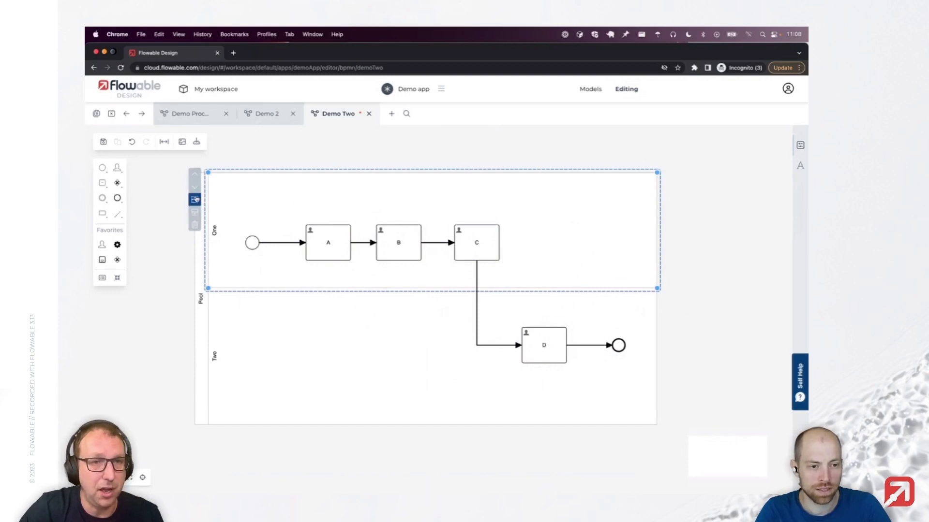
{"action": "left_click", "coordinate": [196, 201]}
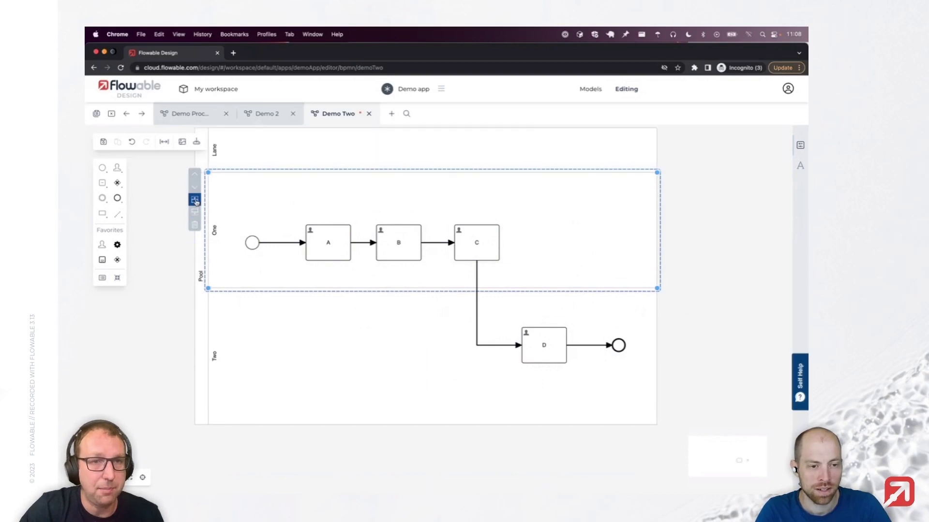
{"action": "left_click_drag", "start_coordinate": [690, 181], "coordinate": [689, 221]}
{"action": "left_click", "coordinate": [504, 184]}
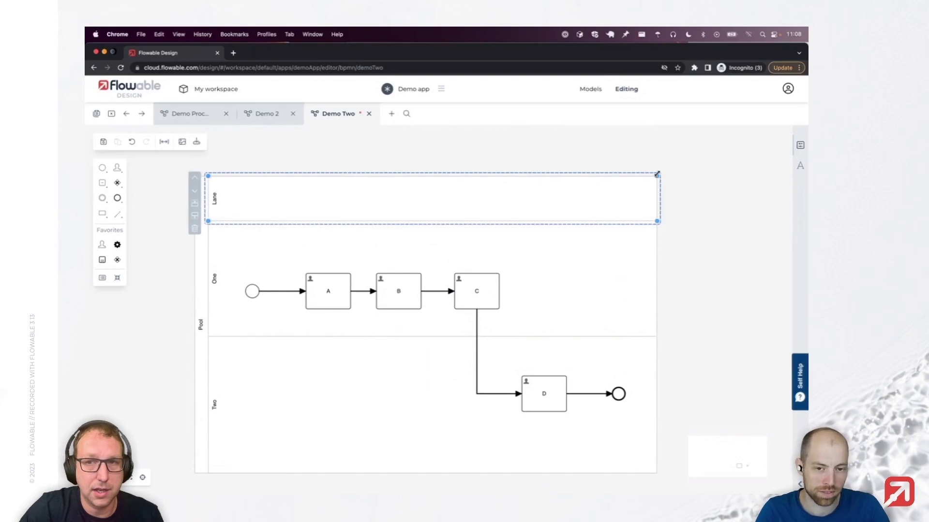
{"action": "left_click", "coordinate": [300, 261]}
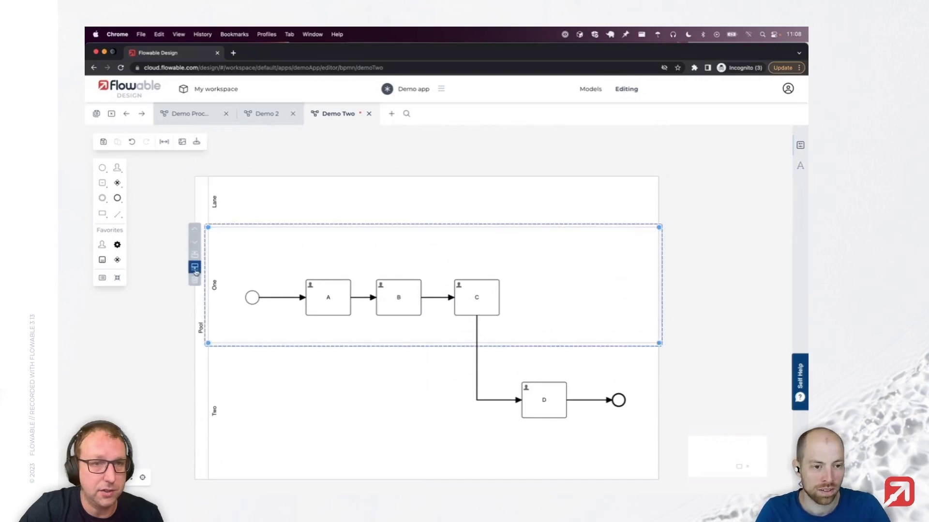
{"action": "left_click", "coordinate": [195, 269]}
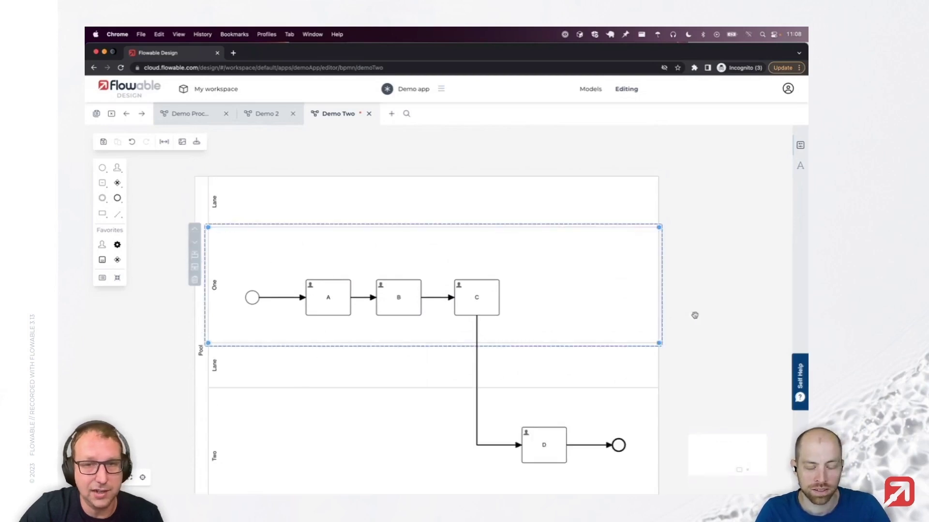
{"action": "left_click", "coordinate": [694, 315]}
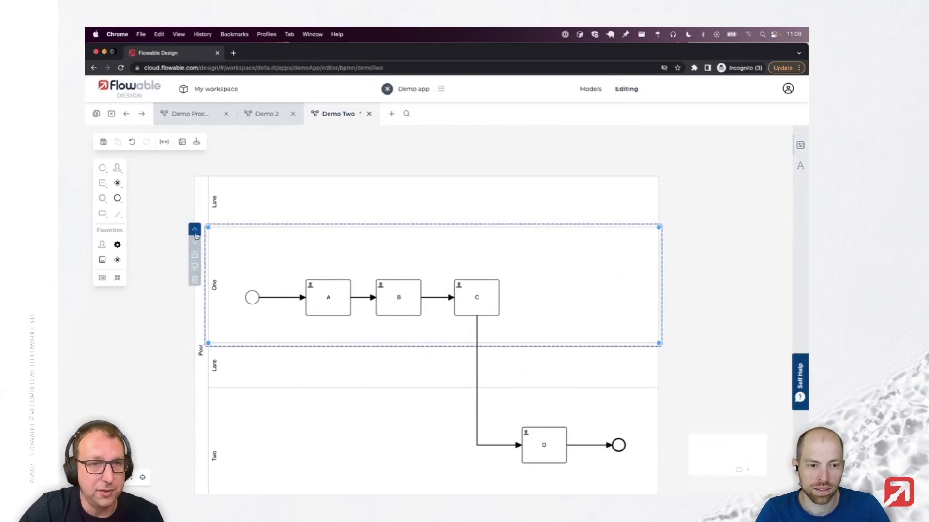
Move lane One to the top of the pool, down past both unnamed lanes, and back to the top
{"action": "left_click", "coordinate": [195, 231]}
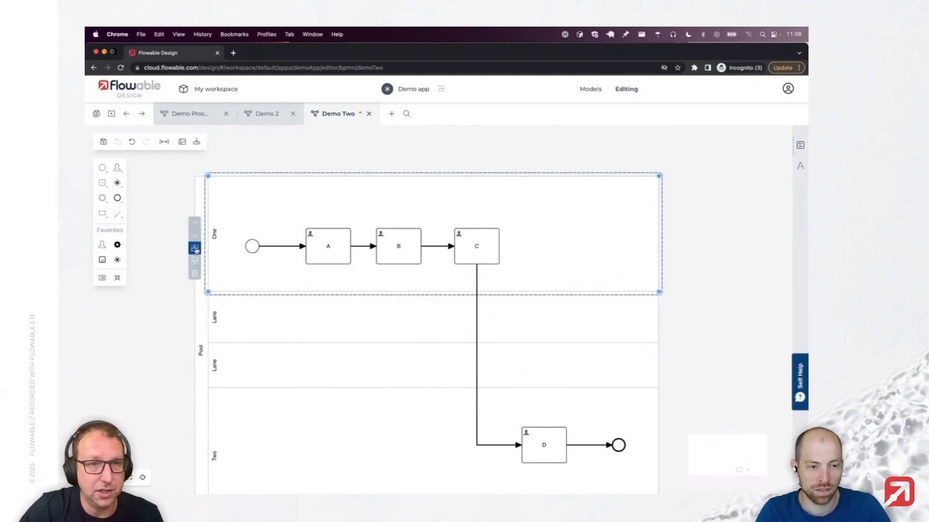
{"action": "left_click", "coordinate": [195, 236]}
{"action": "left_click", "coordinate": [195, 236]}
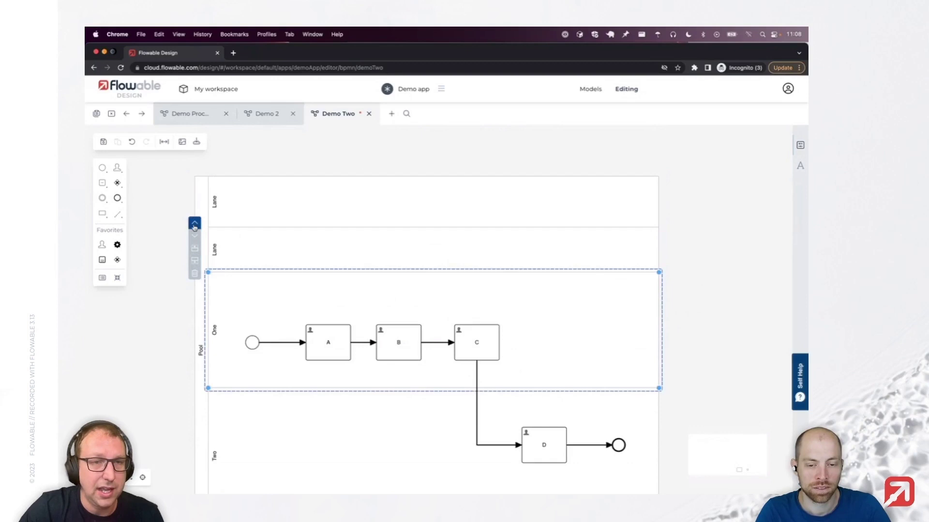
{"action": "left_click", "coordinate": [194, 236]}
{"action": "left_click", "coordinate": [195, 237]}
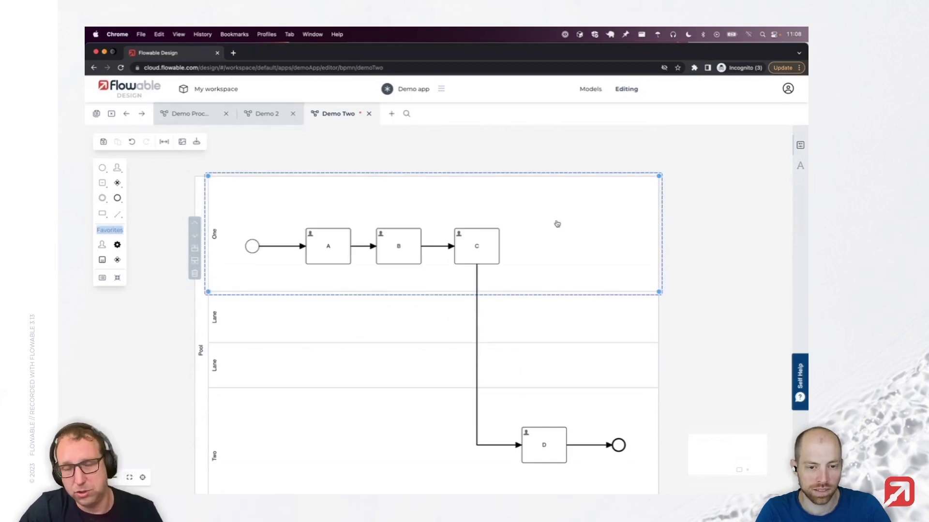
{"action": "left_click", "coordinate": [683, 237]}
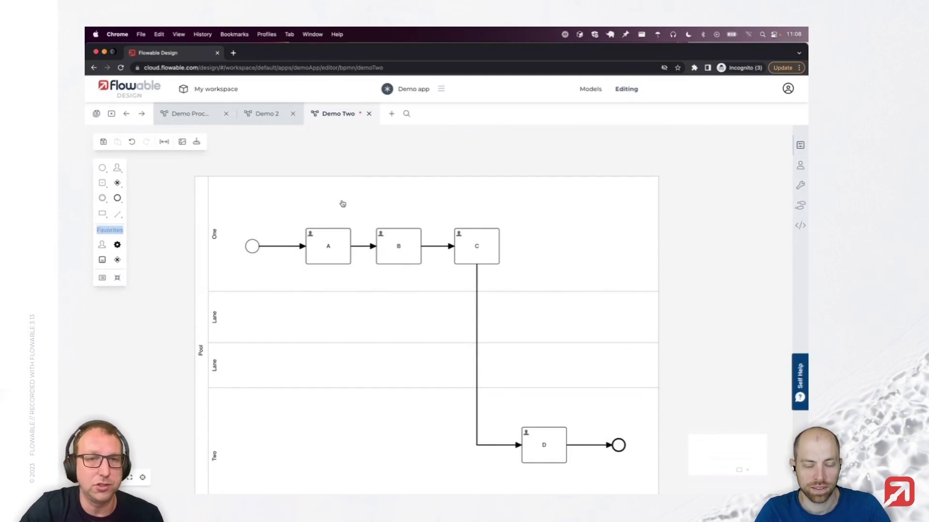
Move lane One with its tasks down lane by lane to the bottom of the pool, below lane Two
{"action": "left_click", "coordinate": [271, 203]}
{"action": "left_click", "coordinate": [194, 192]}
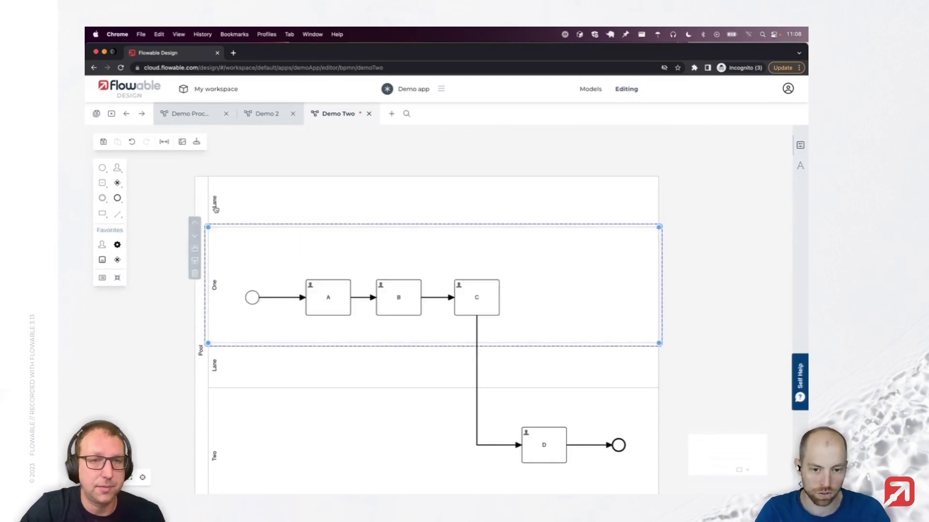
{"action": "left_click", "coordinate": [196, 235]}
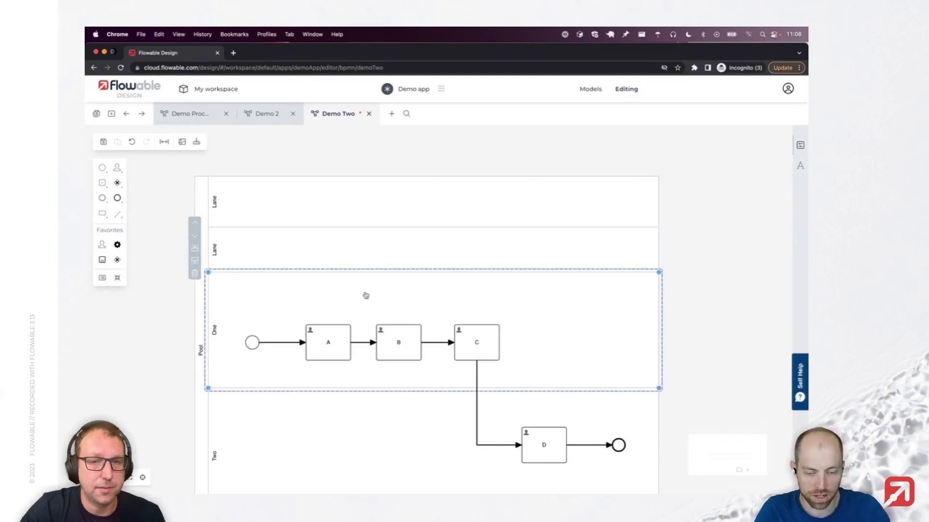
{"action": "scroll", "coordinate": [697, 363], "scroll_direction": "down", "scroll_amount": 1}
{"action": "left_click_drag", "start_coordinate": [697, 362], "coordinate": [695, 317]}
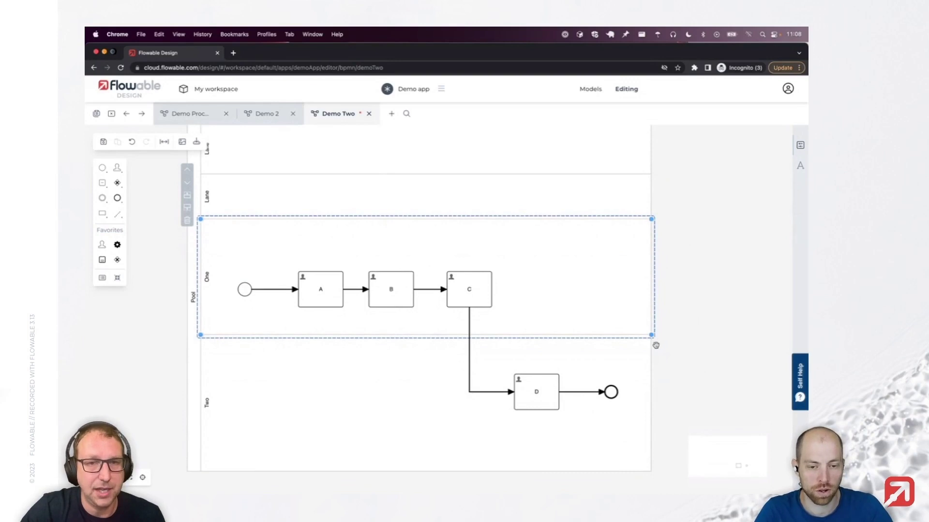
{"action": "left_click", "coordinate": [187, 182]}
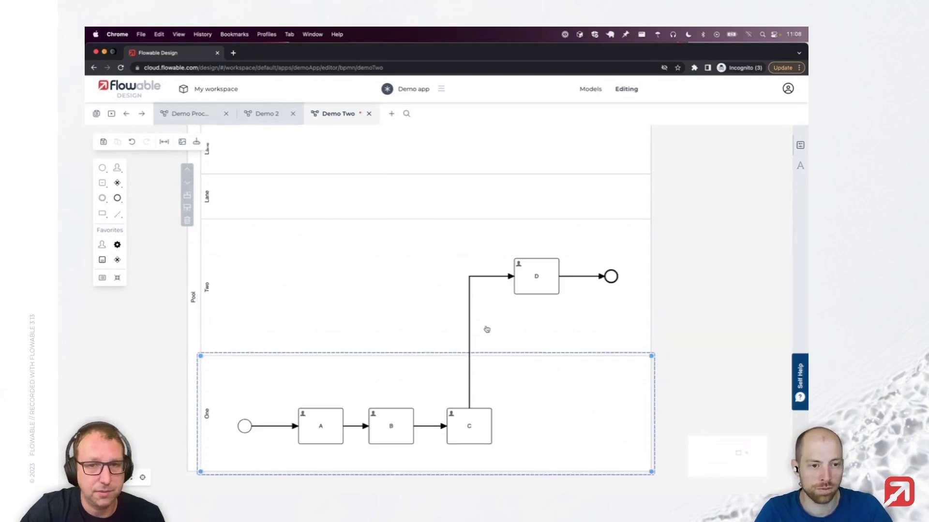
{"action": "left_click", "coordinate": [187, 171]}
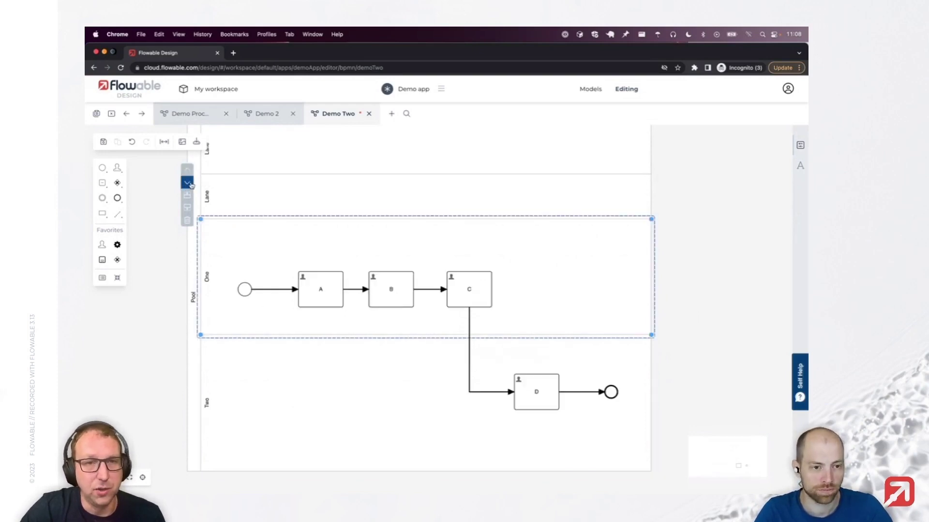
{"action": "left_click", "coordinate": [186, 182]}
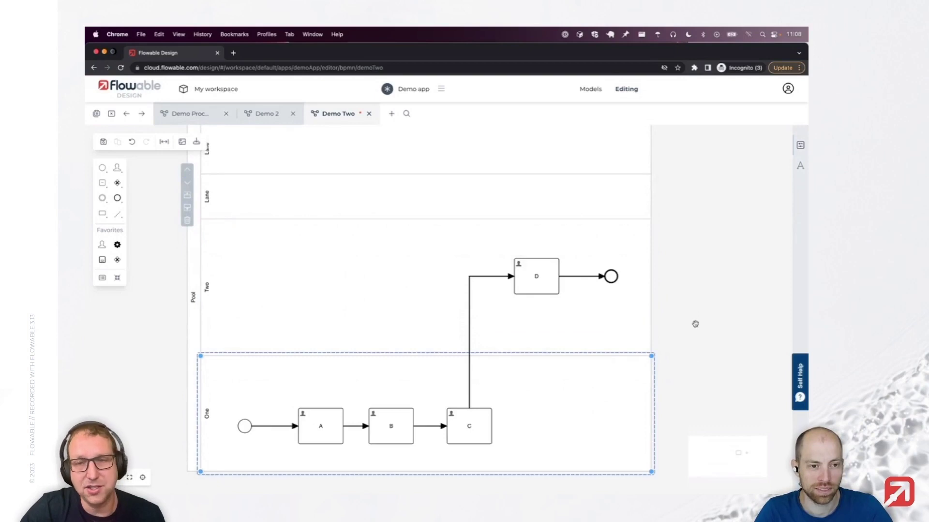
Delete both unnamed lanes above lane Two so the pool keeps only lanes Two and One
{"action": "left_click", "coordinate": [737, 326]}
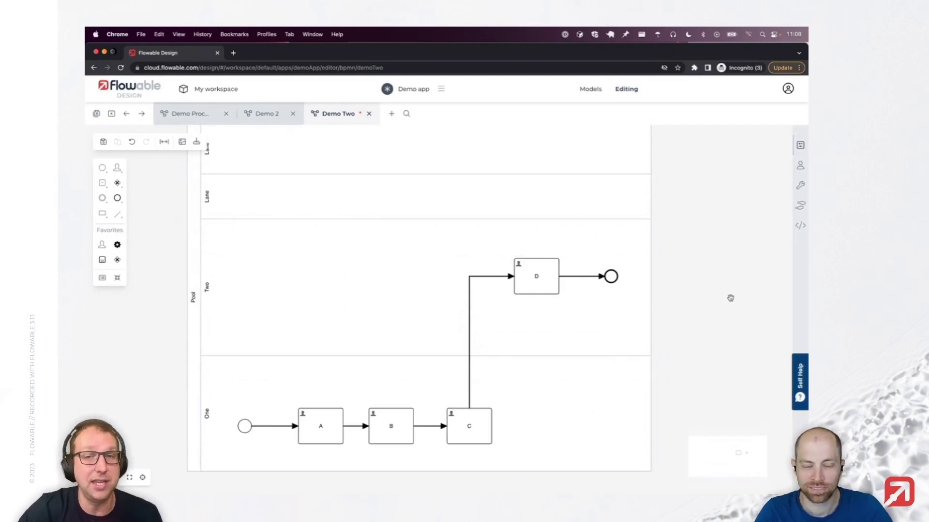
{"action": "left_click", "coordinate": [564, 204]}
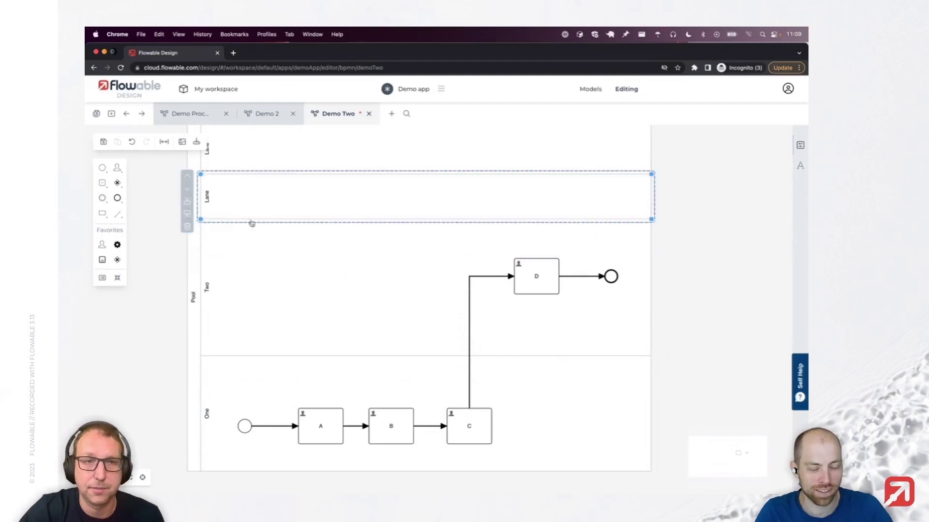
{"action": "left_click", "coordinate": [187, 226]}
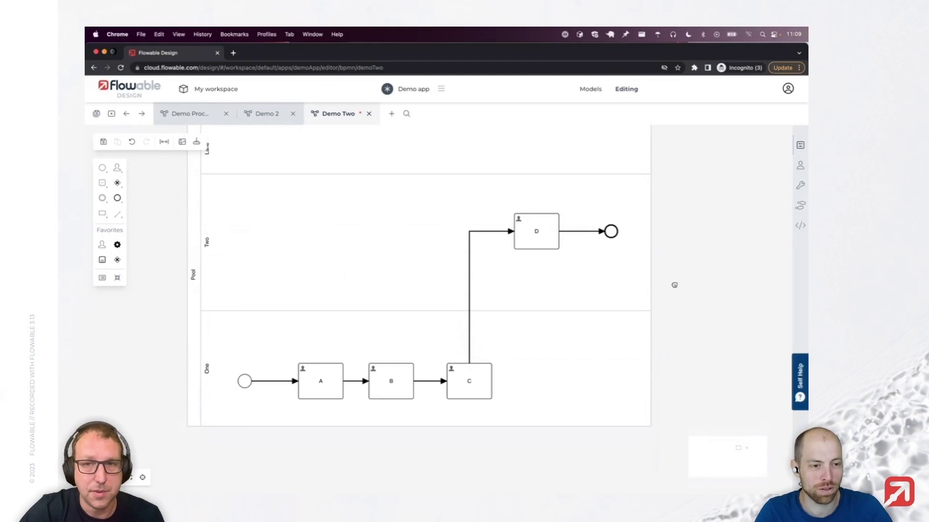
{"action": "scroll", "coordinate": [691, 202], "scroll_direction": "up", "scroll_amount": 2}
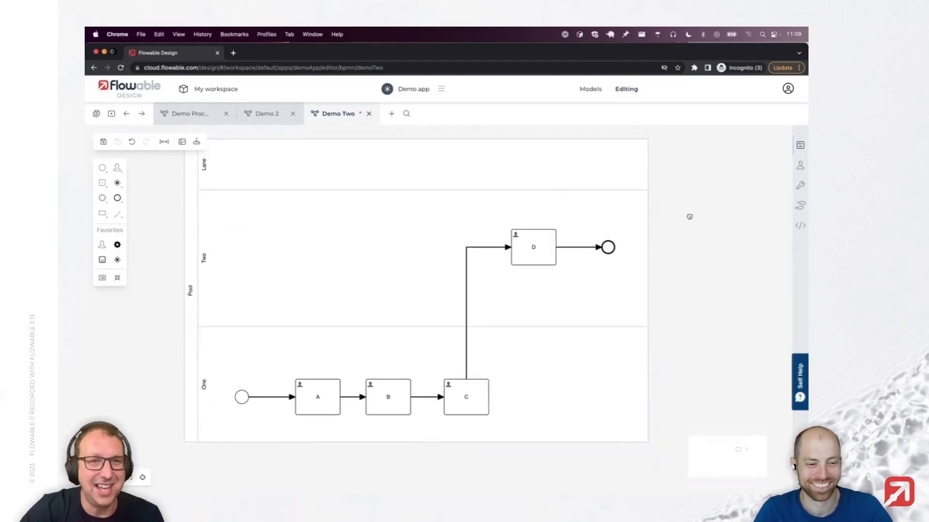
{"action": "left_click", "coordinate": [537, 180]}
{"action": "left_click", "coordinate": [184, 191]}
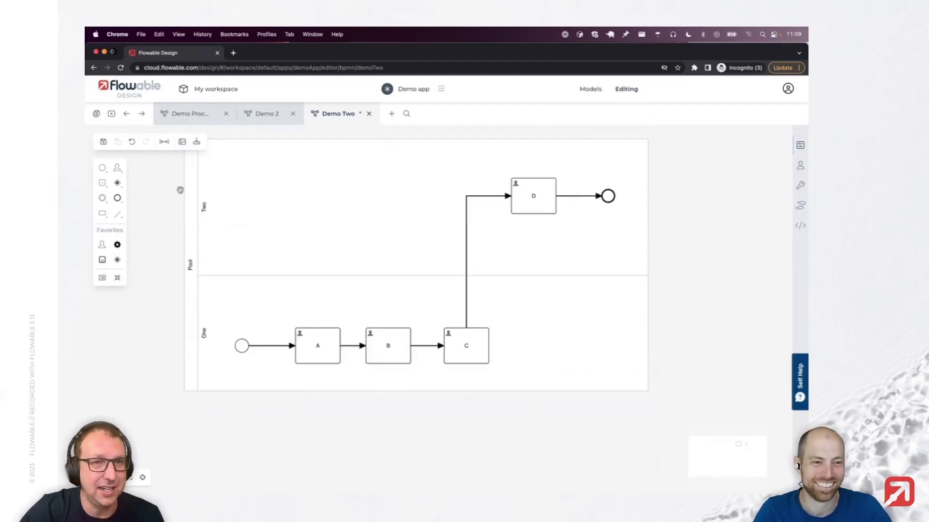
{"action": "scroll", "coordinate": [666, 224], "scroll_direction": "up", "scroll_amount": 2}
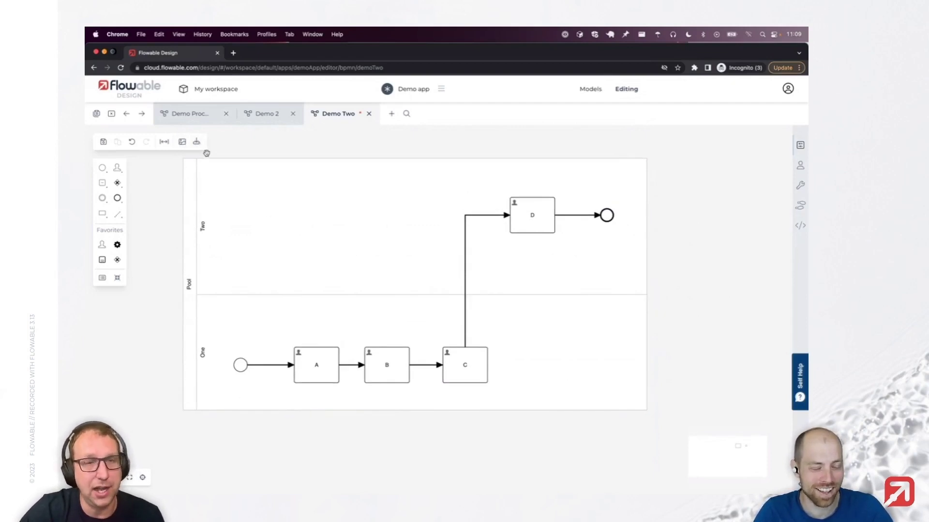
Export the Demo Two diagram as a PNG image and view demoTwo.png in Preview
{"action": "left_click", "coordinate": [182, 142]}
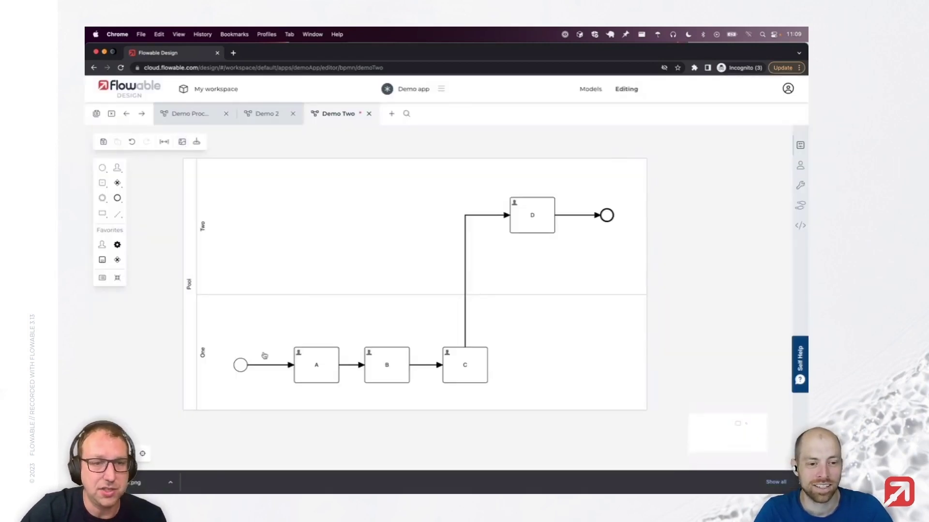
{"action": "left_click", "coordinate": [139, 484]}
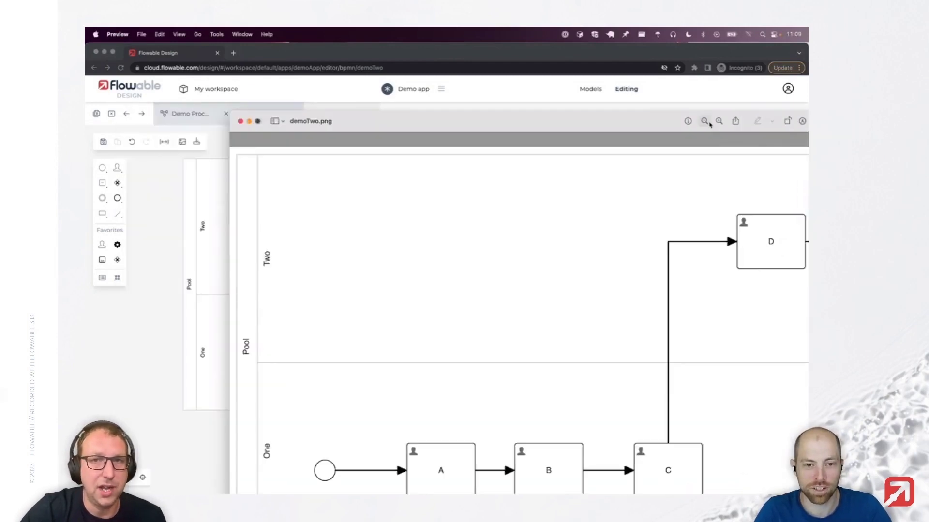
{"action": "left_click_drag", "start_coordinate": [587, 127], "coordinate": [462, 64]}
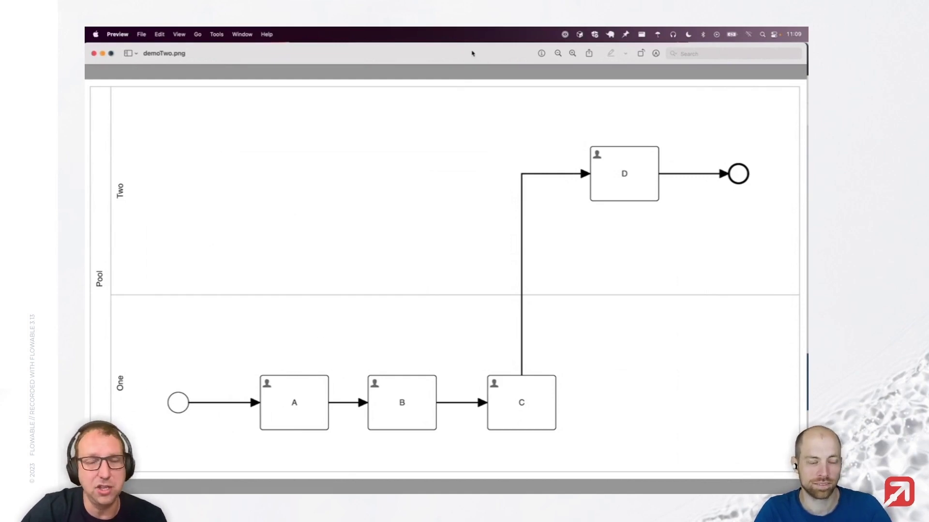
{"action": "left_click_drag", "start_coordinate": [450, 55], "coordinate": [808, 145]}
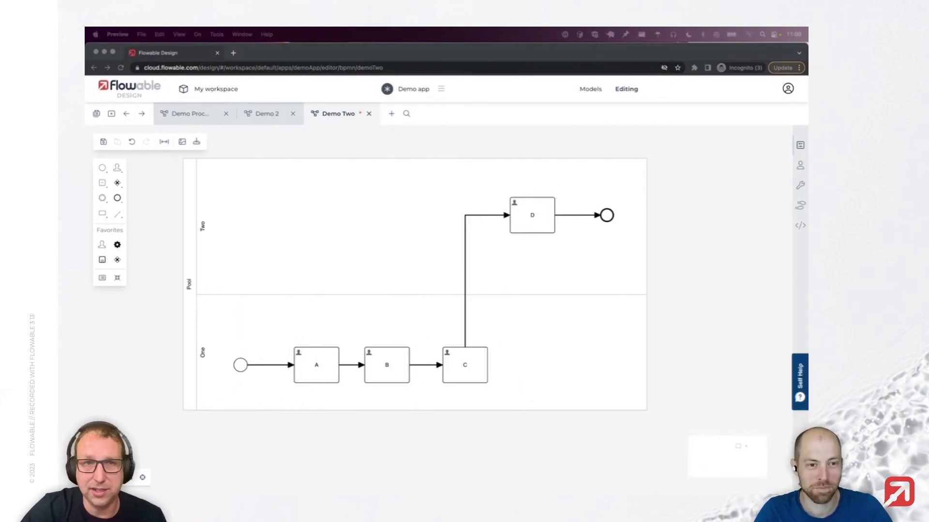
Return to Flowable Design in the browser and download the Demo Two model as a BPMN file
{"action": "left_click", "coordinate": [151, 162]}
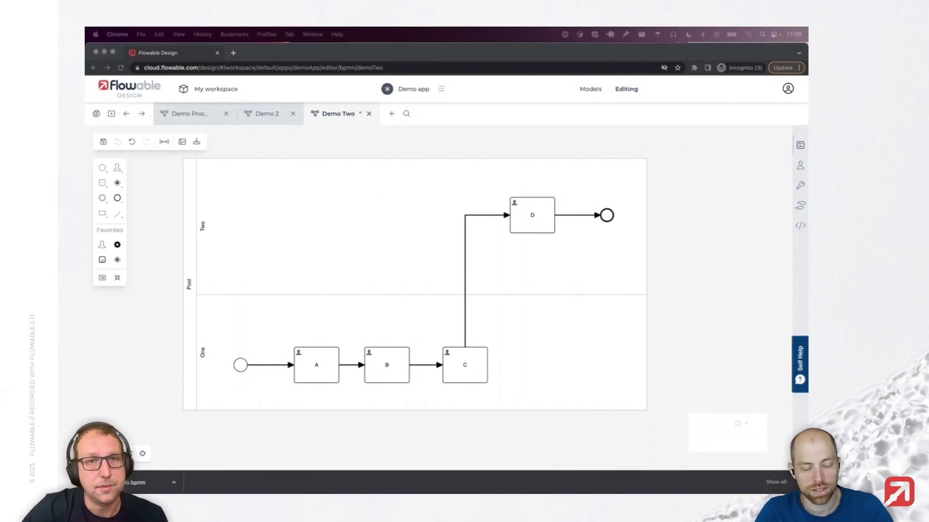
{"action": "left_click", "coordinate": [348, 153]}
Save the Demo Two model and return to the Demo app's models overview
{"action": "left_click", "coordinate": [584, 92]}
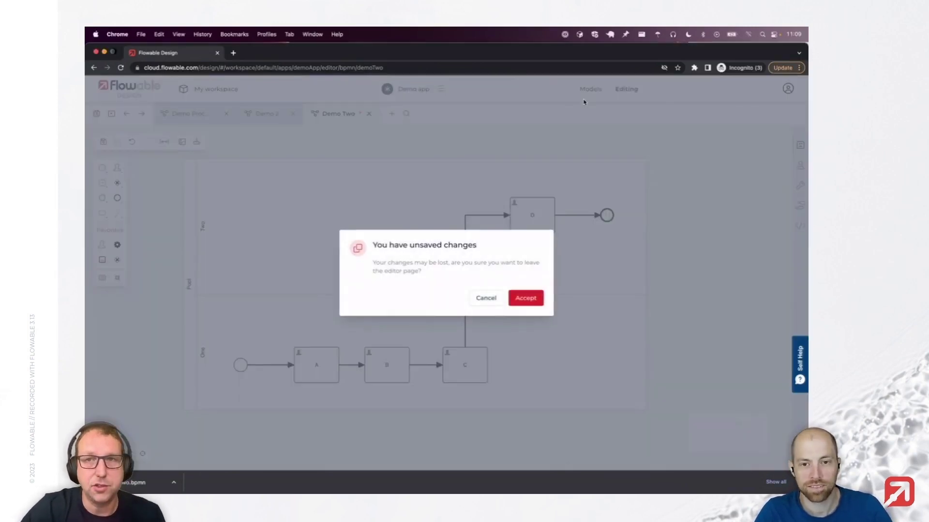
{"action": "left_click", "coordinate": [485, 298]}
{"action": "left_click", "coordinate": [103, 142]}
{"action": "left_click", "coordinate": [595, 90]}
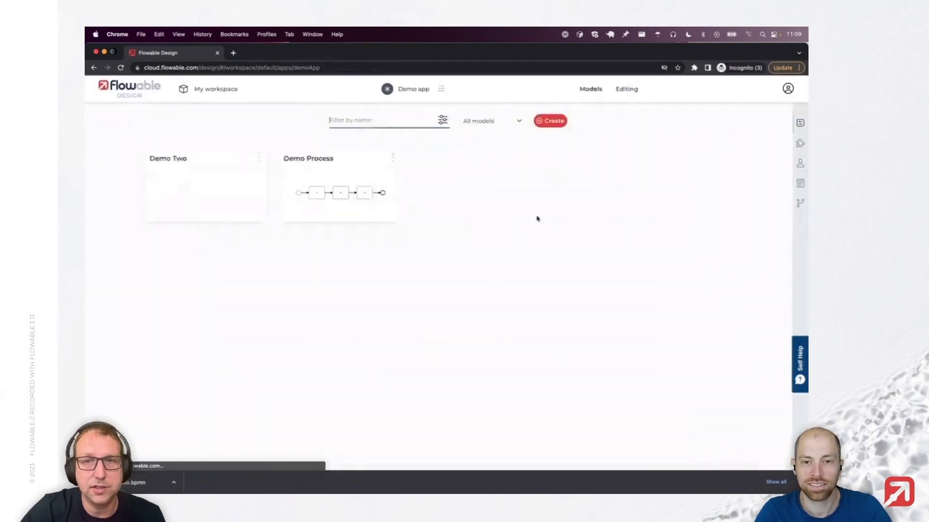
Create a revision of the Demo app with the key DemoVersion001 and look at the actions offered for it
{"action": "left_click", "coordinate": [800, 124]}
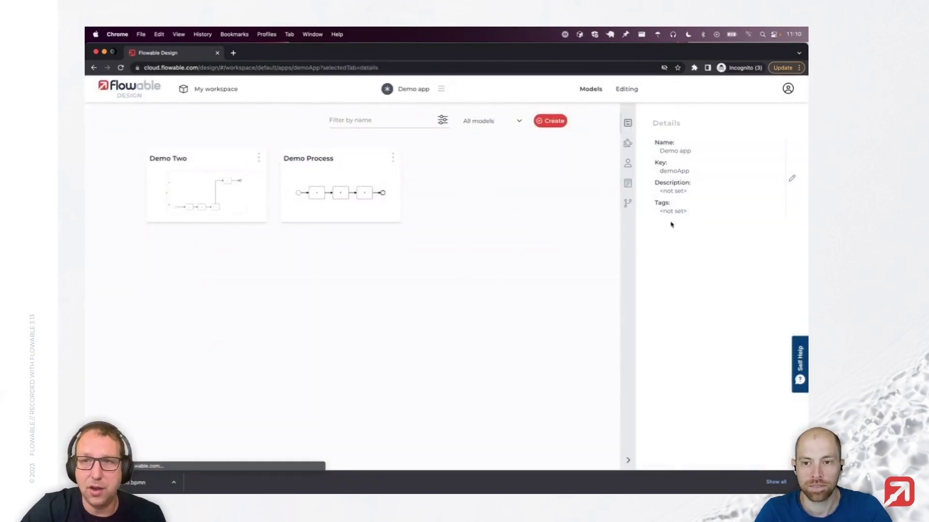
{"action": "left_click", "coordinate": [627, 199]}
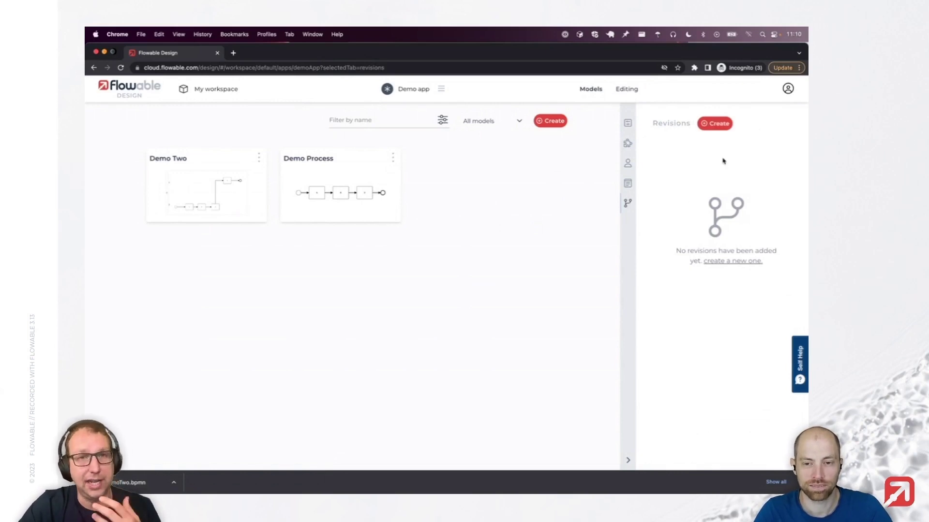
{"action": "left_click", "coordinate": [719, 127]}
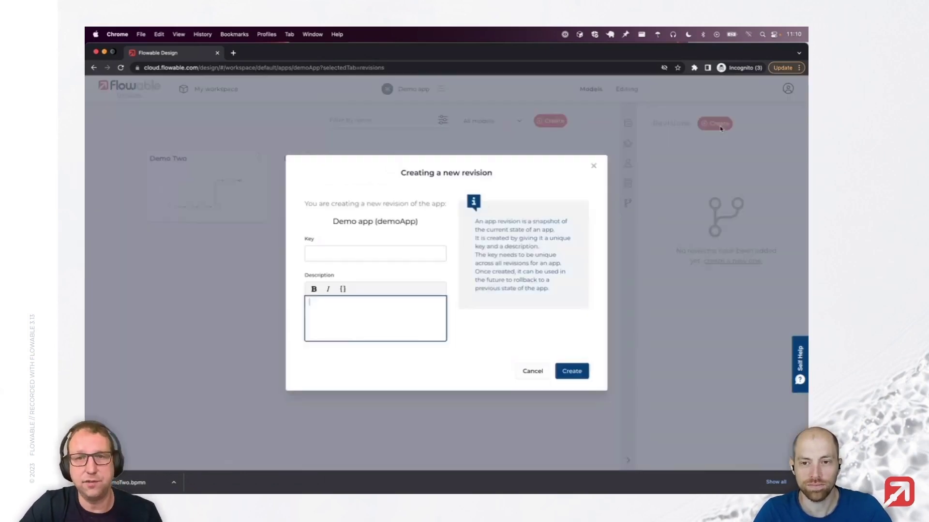
{"action": "left_click", "coordinate": [395, 254]}
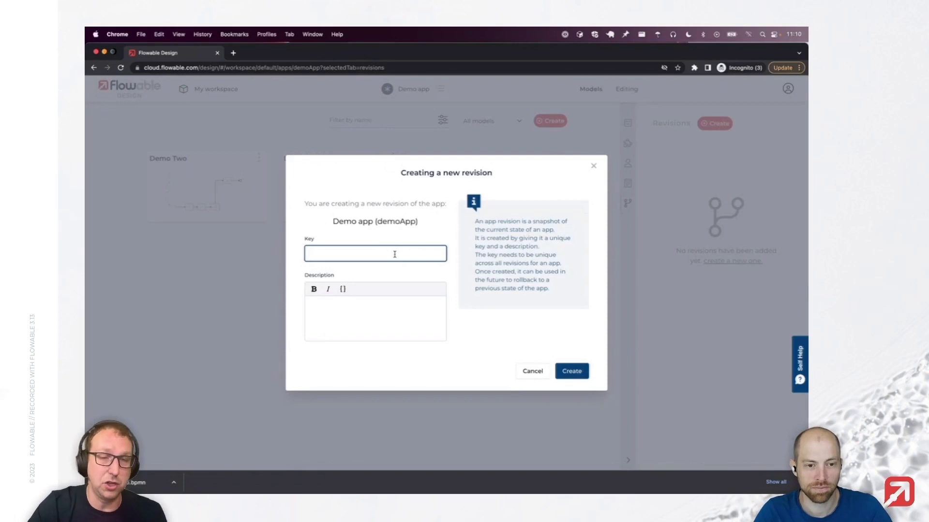
{"action": "type", "text": "De"}
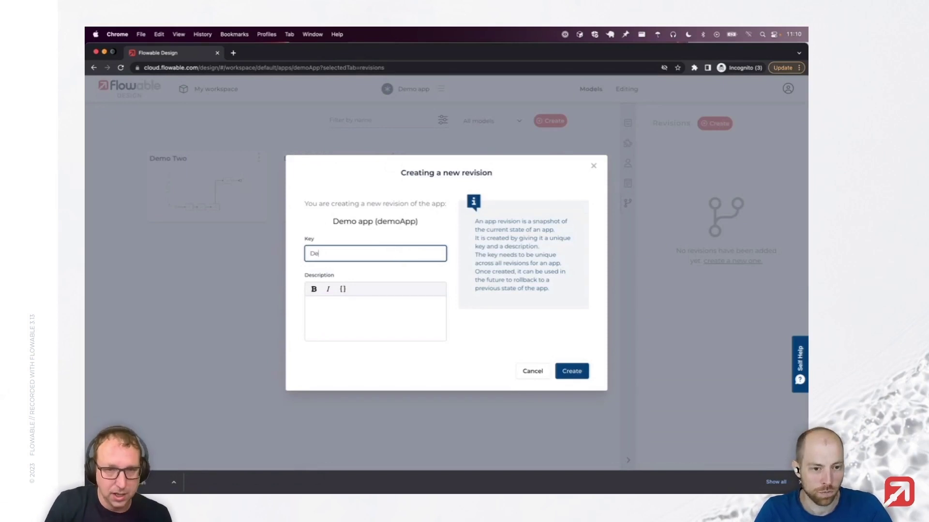
{"action": "type", "text": "mo ver"}
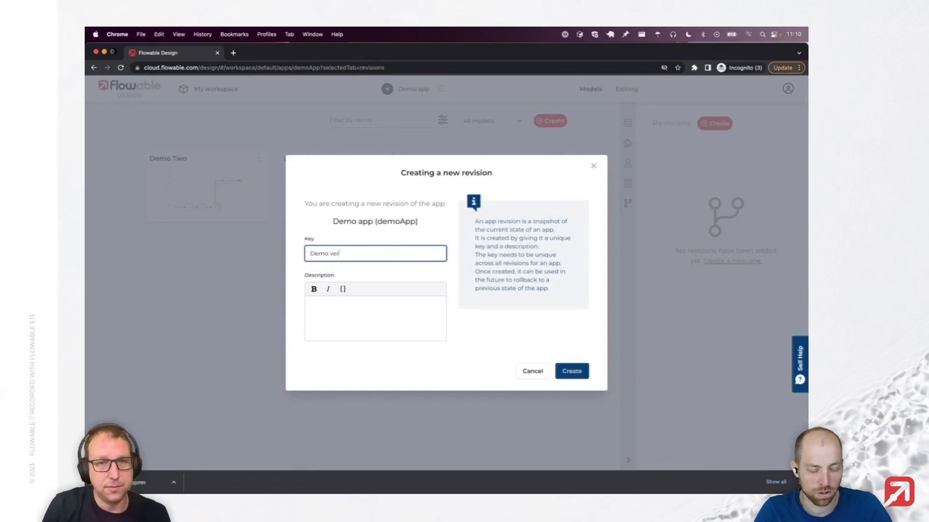
{"action": "type", "text": "vesio"}
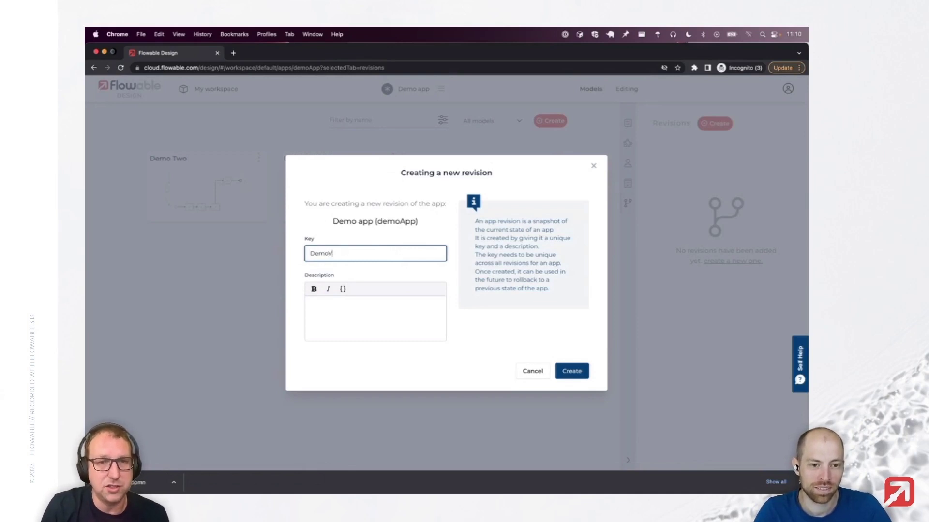
{"action": "type", "text": "on001"}
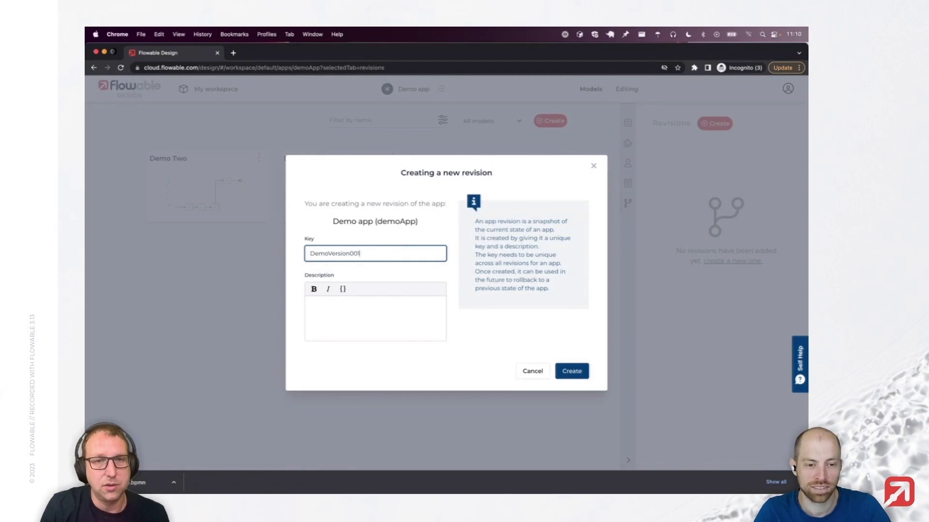
{"action": "left_click", "coordinate": [583, 375]}
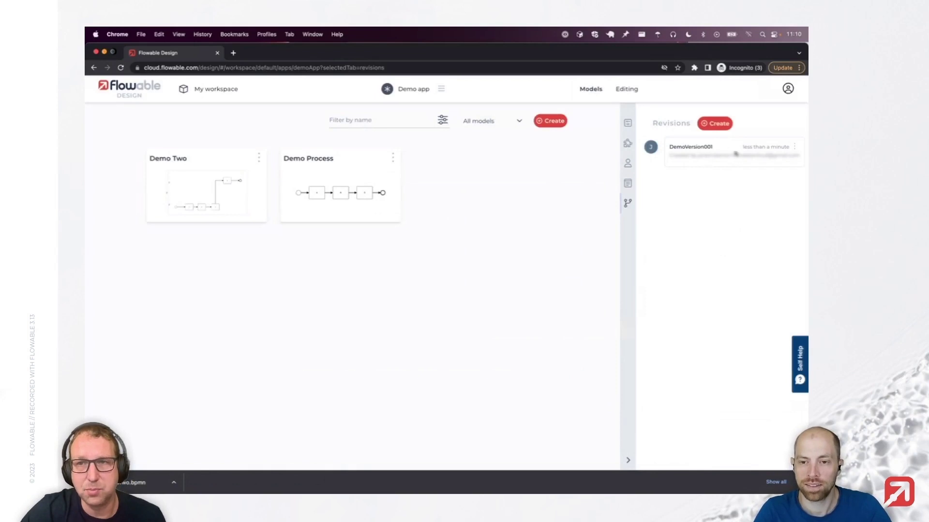
{"action": "left_click", "coordinate": [795, 148]}
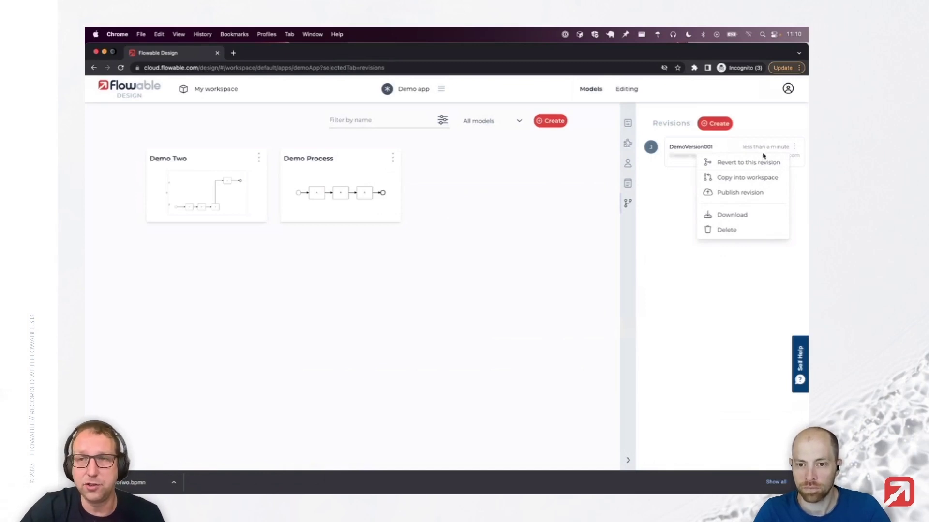
{"action": "left_click", "coordinate": [763, 129]}
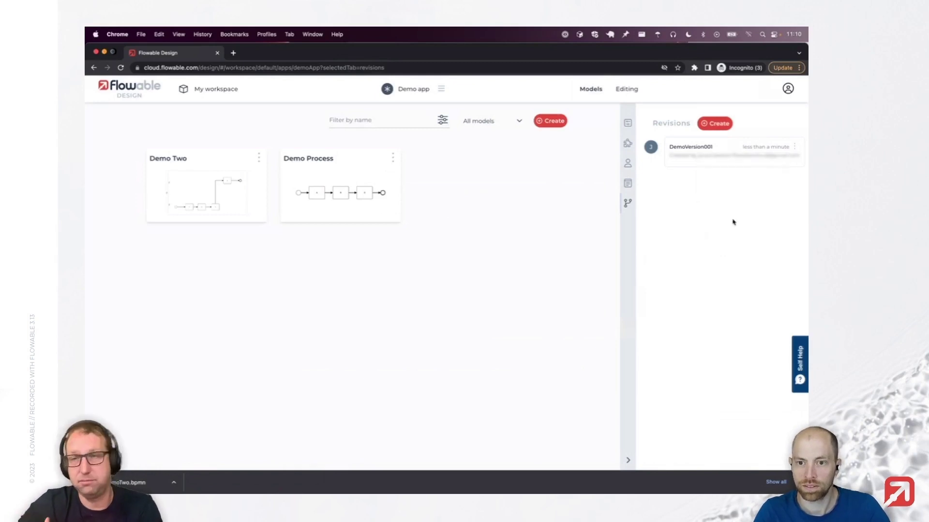
Create another revision of the Demo app with the key second
{"action": "left_click", "coordinate": [715, 127]}
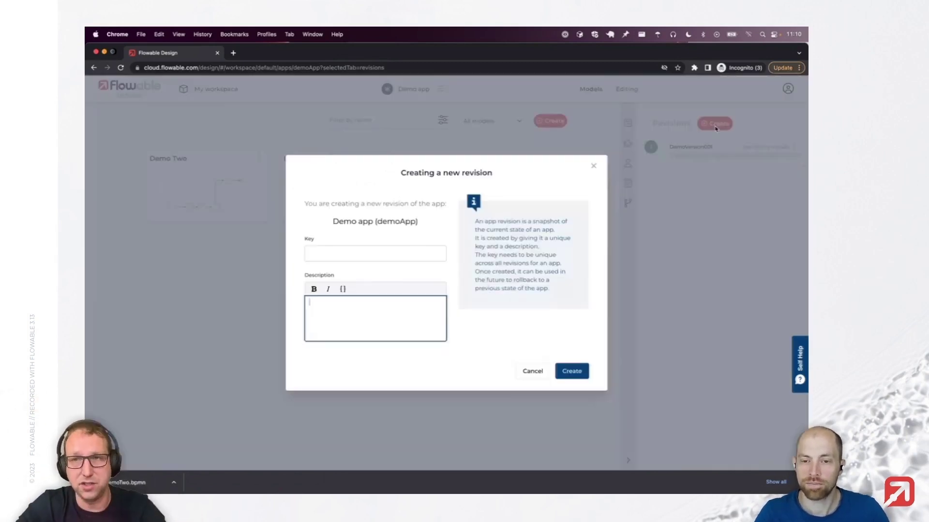
{"action": "left_click", "coordinate": [397, 258]}
{"action": "type", "text": "scond"}
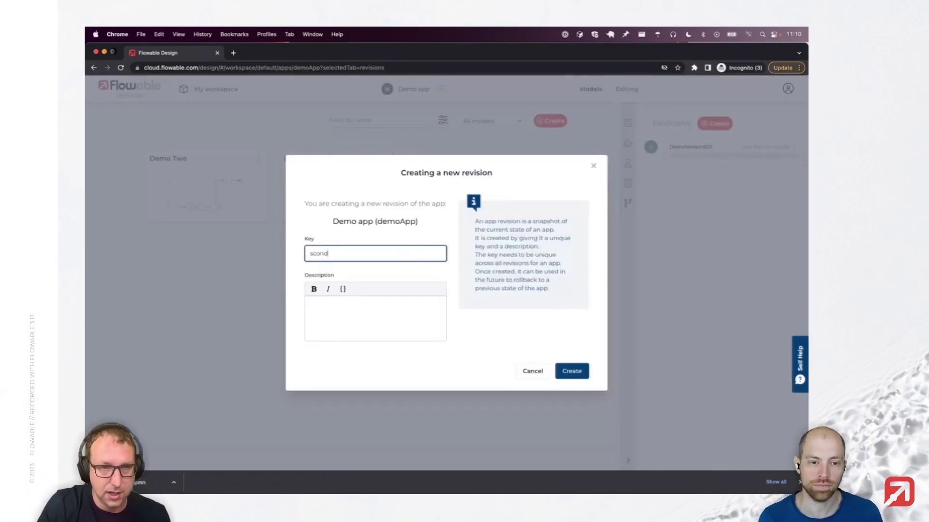
{"action": "key", "text": "BackSpace"}
{"action": "key", "text": "BackSpace"}
{"action": "key", "text": "BackSpace"}
{"action": "key", "text": "BackSpace"}
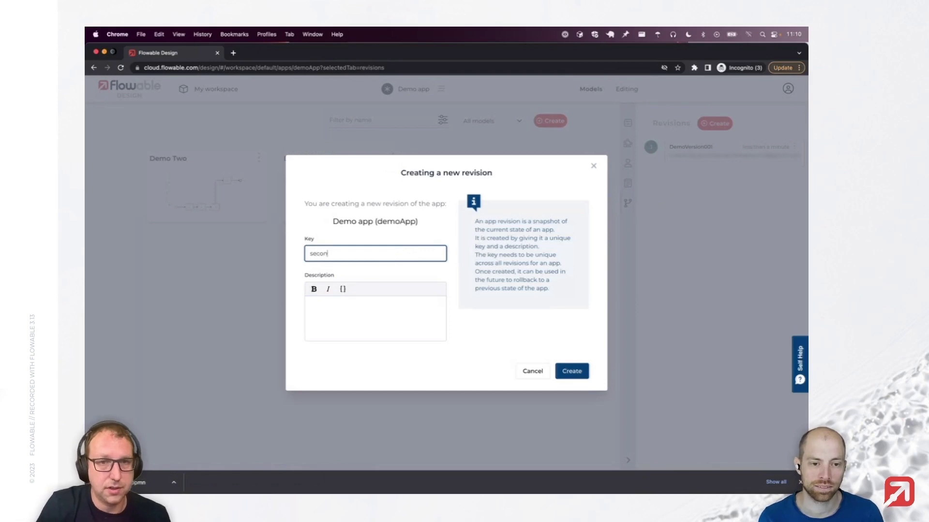
{"action": "type", "text": "econd"}
{"action": "left_click", "coordinate": [561, 371]}
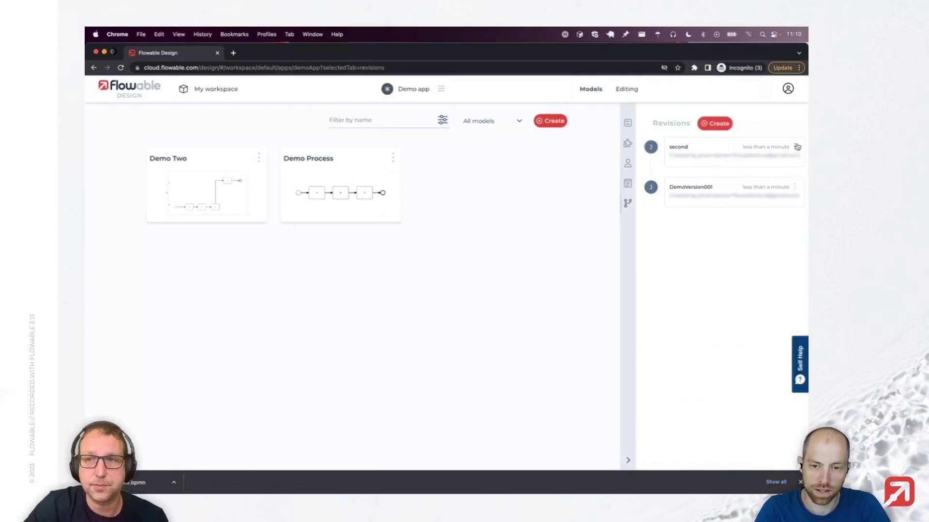
Download the DemoVersion001 revision of the Demo app
{"action": "left_click", "coordinate": [794, 187]}
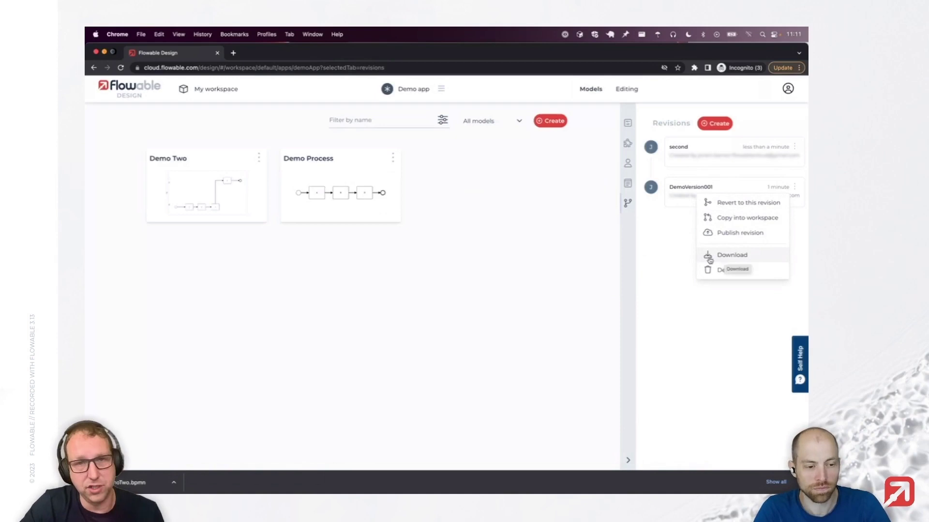
{"action": "left_click", "coordinate": [670, 284]}
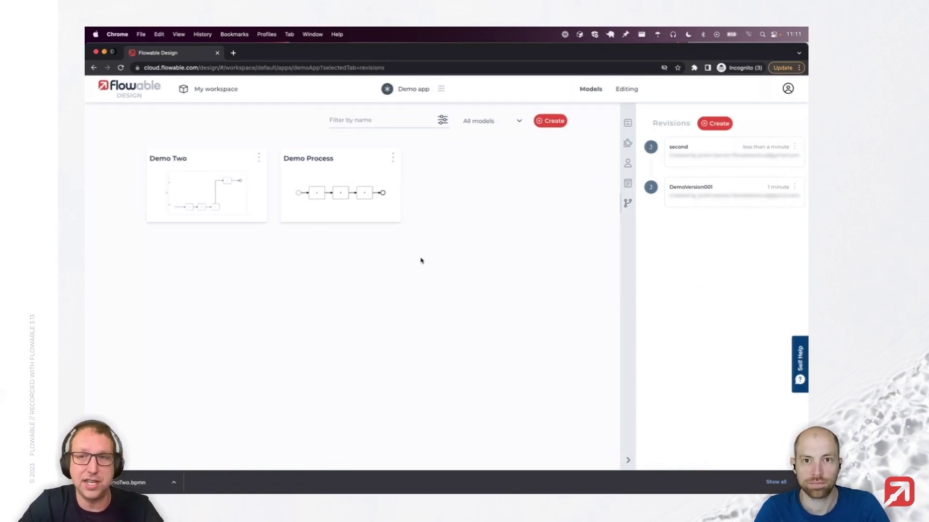
{"action": "left_click", "coordinate": [794, 187]}
{"action": "left_click", "coordinate": [751, 254]}
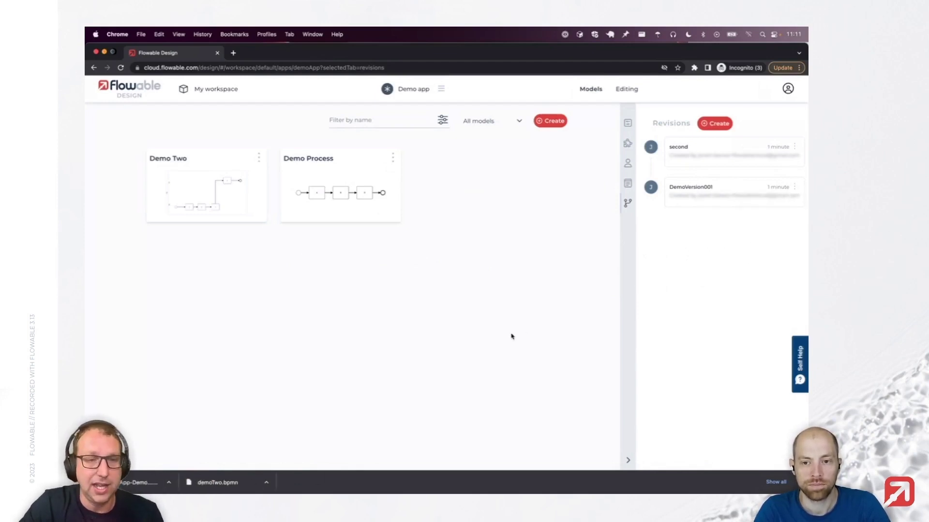